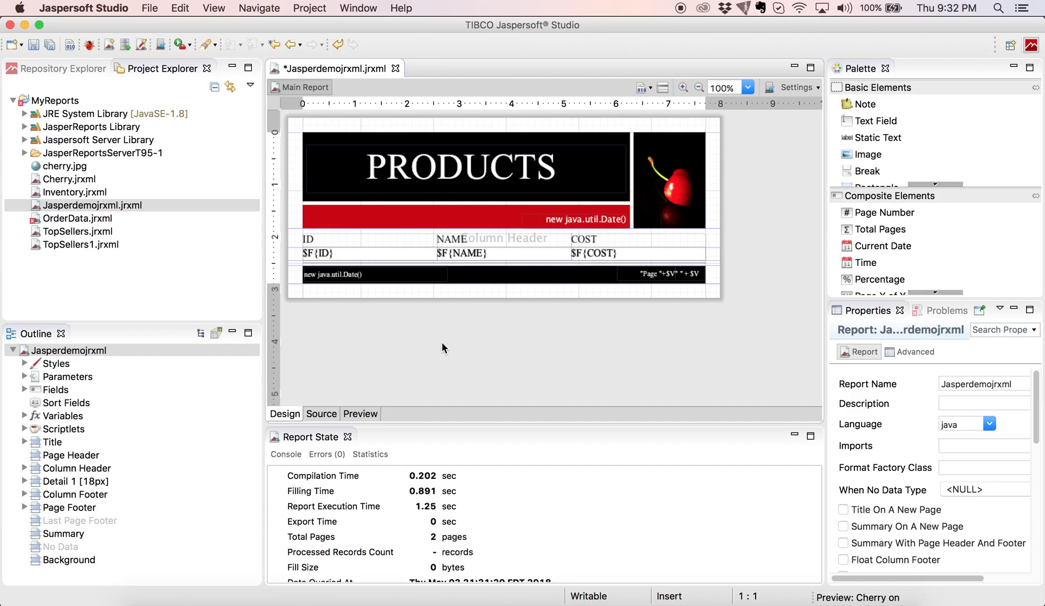
Create a new report parameter named LimitTo.
{"action": "right_click", "coordinate": [77, 381]}
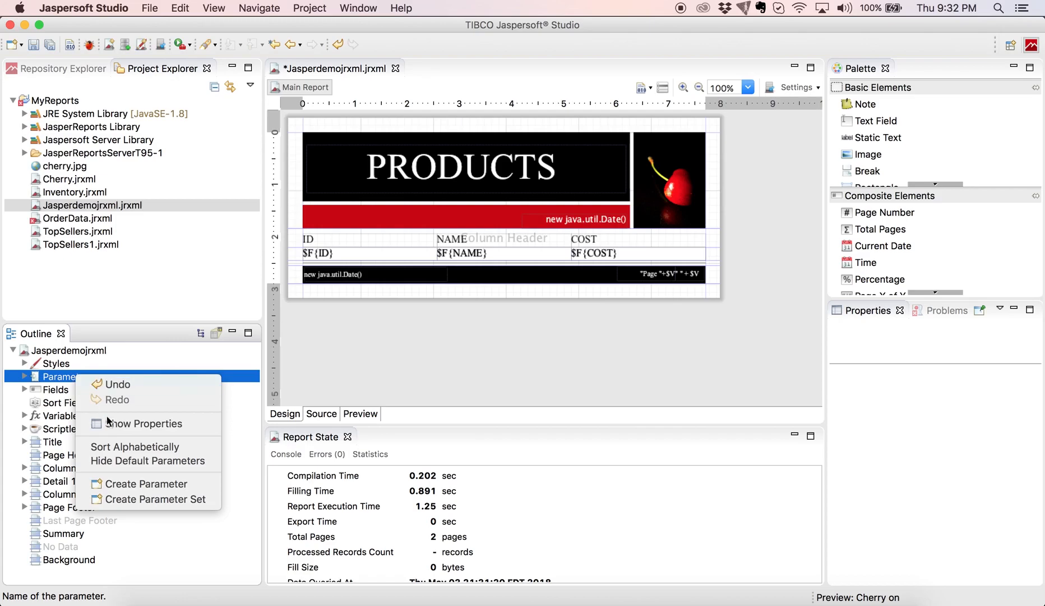
{"action": "left_click", "coordinate": [133, 481]}
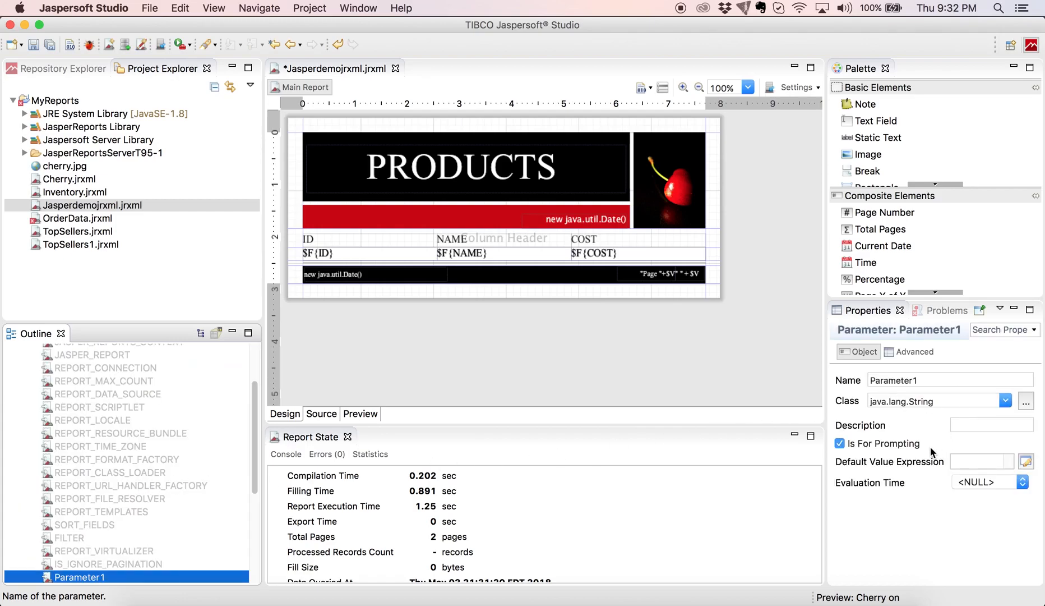
{"action": "left_click", "coordinate": [932, 380]}
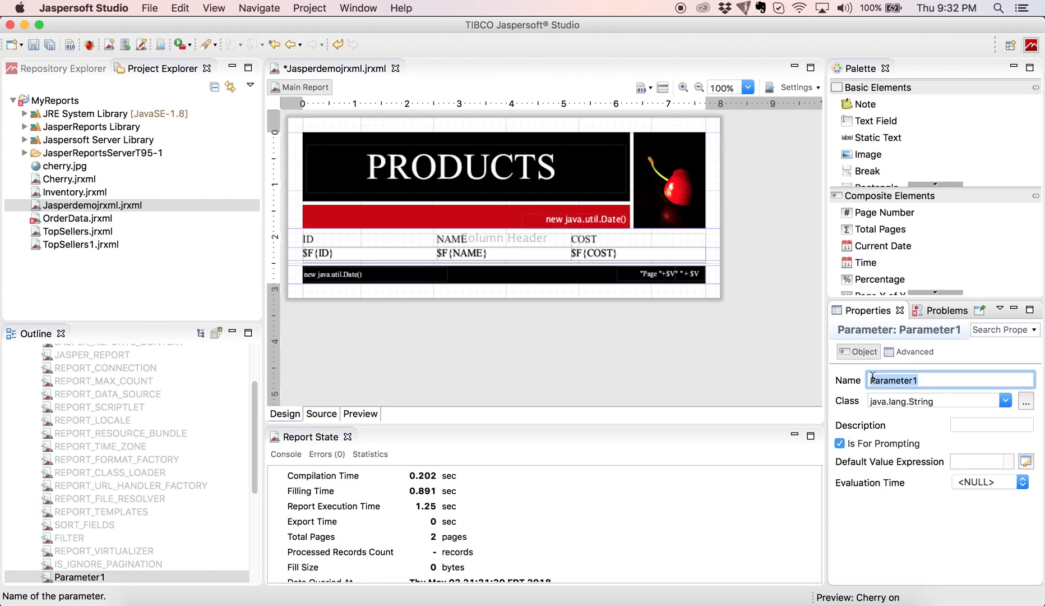
{"action": "type", "text": "limitTO"}
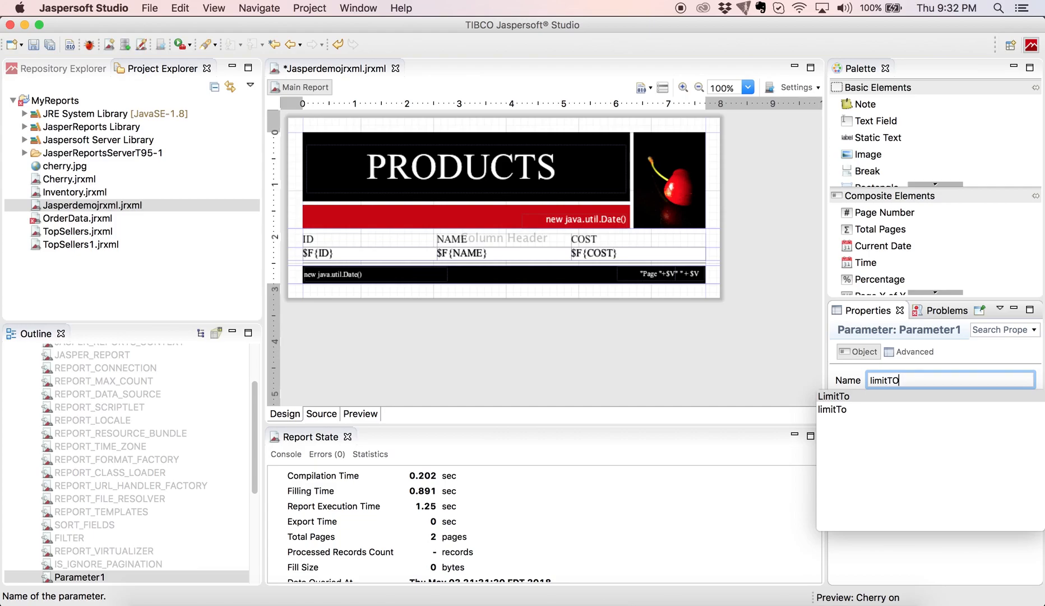
{"action": "key", "text": "BackSpace"}
{"action": "type", "text": "o"}
{"action": "key", "text": "Return"}
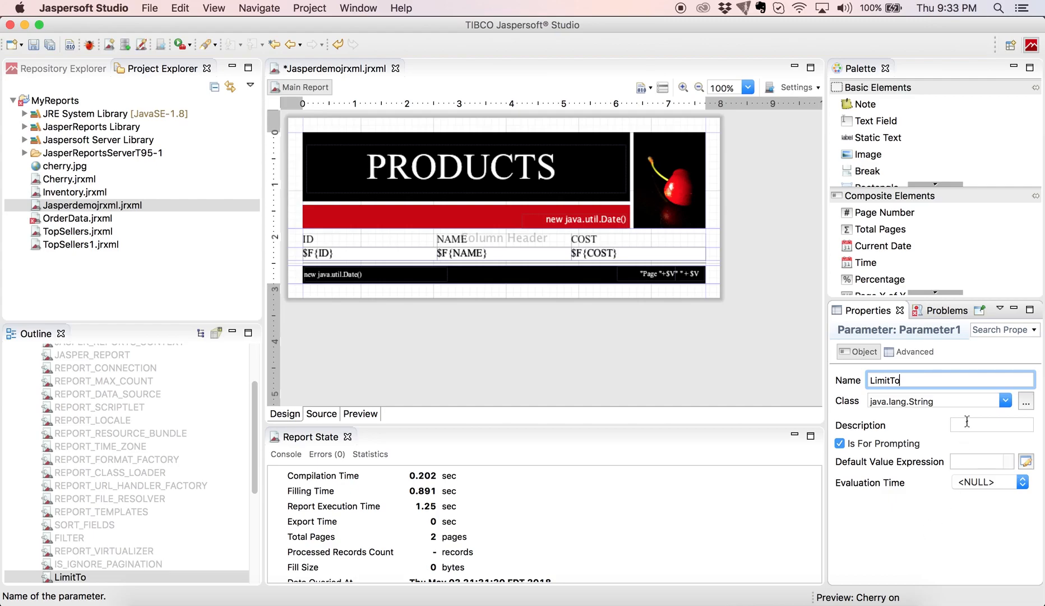
Make LimitTo a java.lang.Integer with a default value expression of 3.
{"action": "left_click", "coordinate": [1006, 400]}
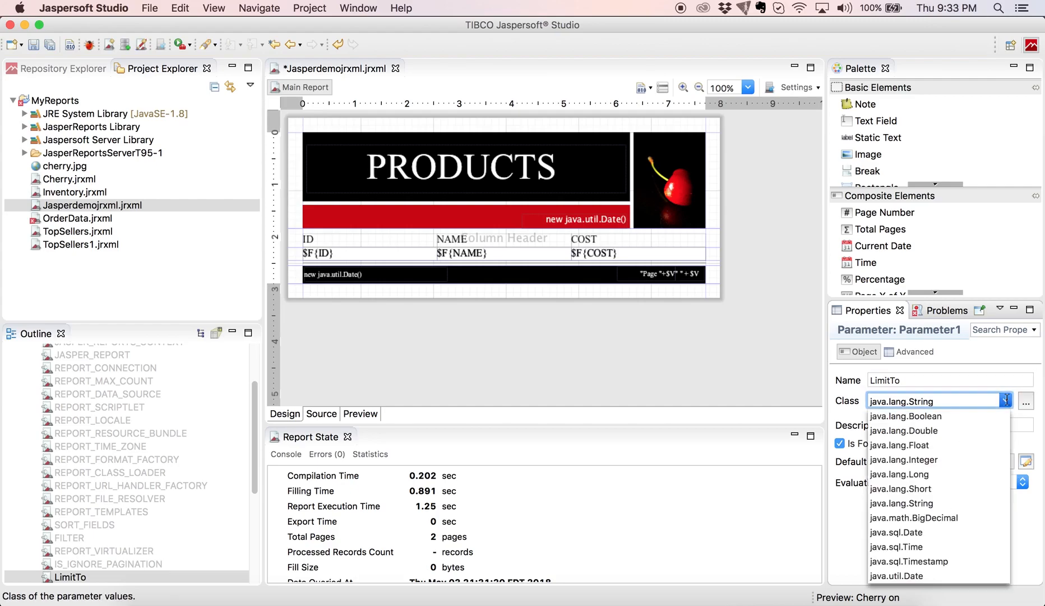
{"action": "left_click", "coordinate": [931, 458]}
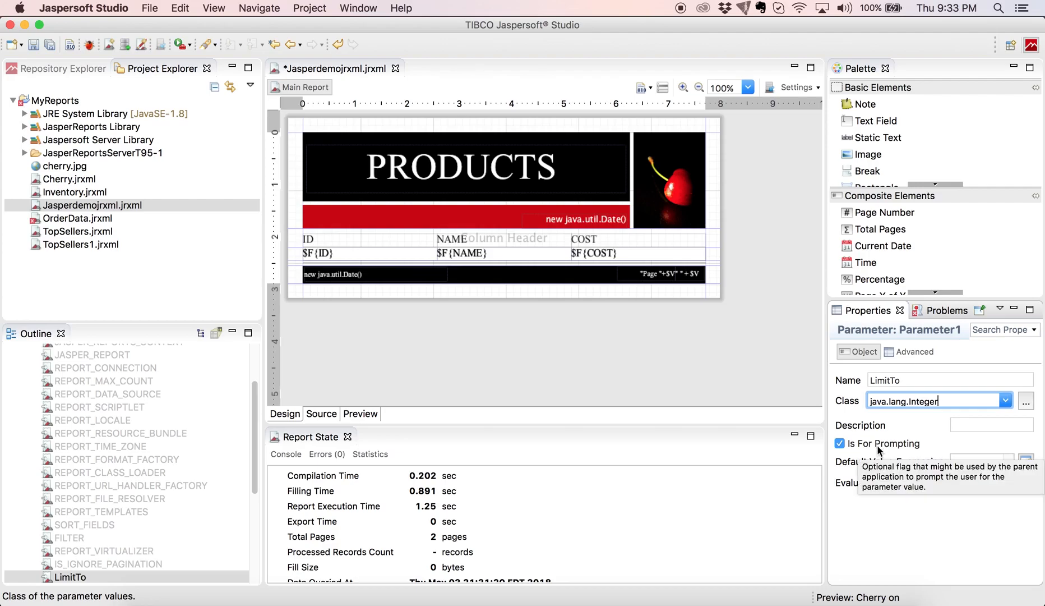
{"action": "key", "text": "Tab"}
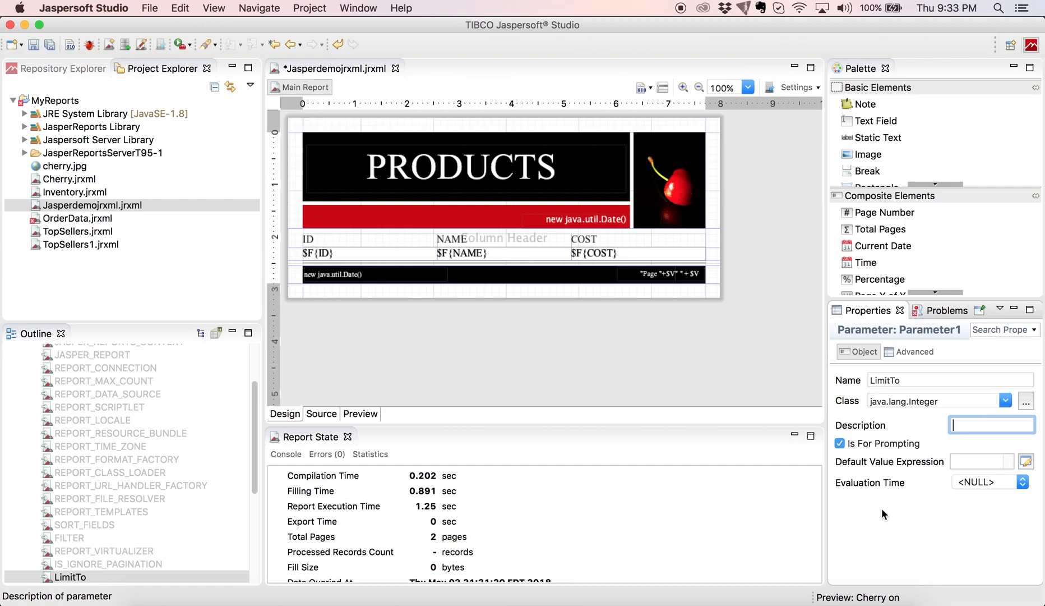
{"action": "left_click", "coordinate": [974, 457]}
{"action": "type", "text": "3"}
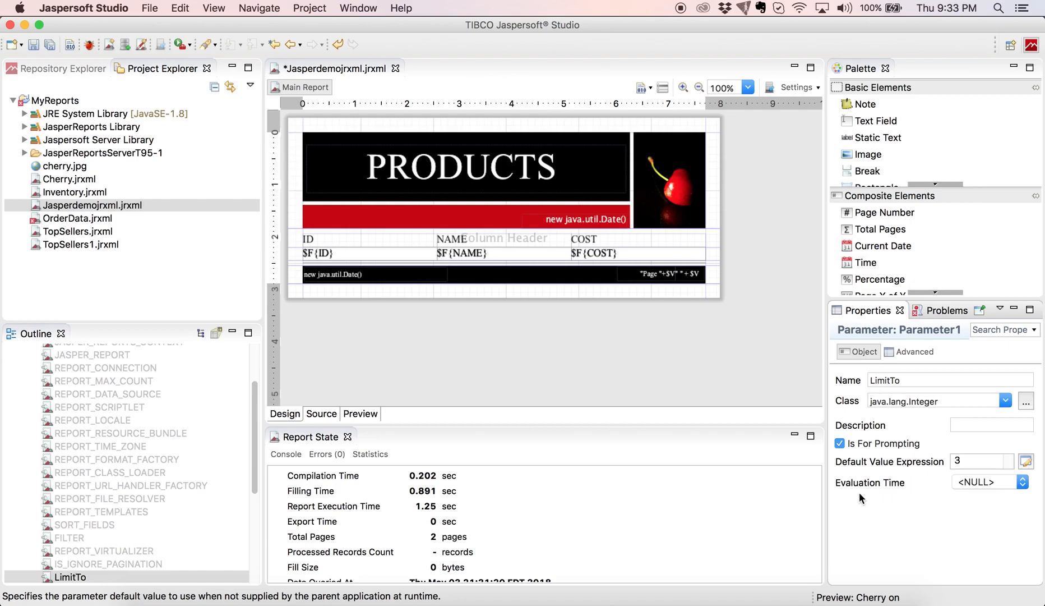
Add 'limit $P{LimitTo}' to the query so it reads Select * from product limit $P{LimitTo}.
{"action": "left_click", "coordinate": [662, 87]}
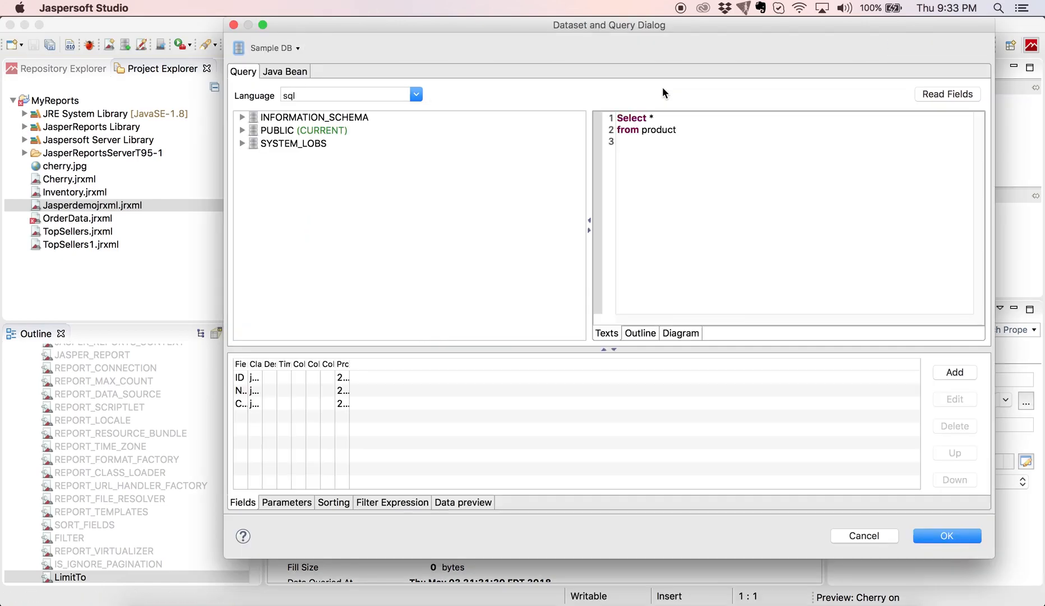
{"action": "left_click", "coordinate": [724, 156]}
{"action": "type", "text": "limit $P{Limit"}
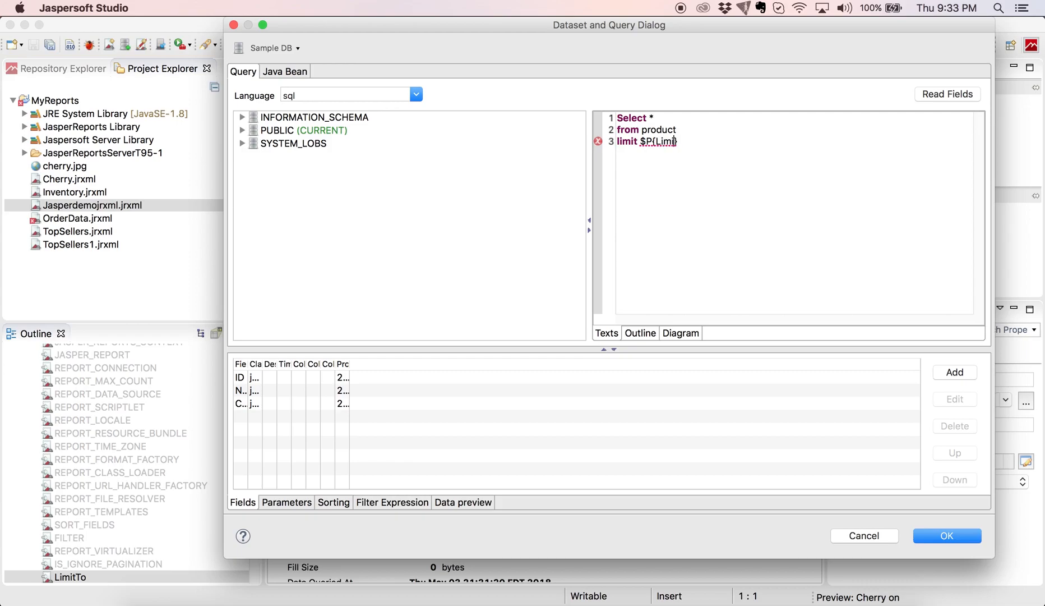
{"action": "type", "text": "To"}
{"action": "left_click", "coordinate": [929, 537]}
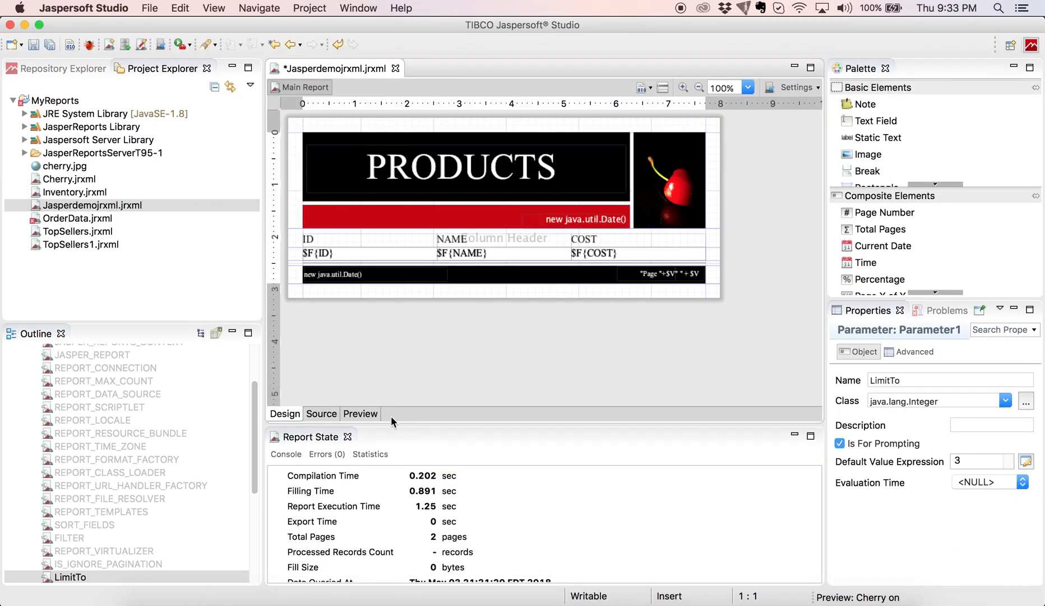
Preview with LimitTo 5, listing products 0–4, then go back to the design.
{"action": "left_click", "coordinate": [360, 413]}
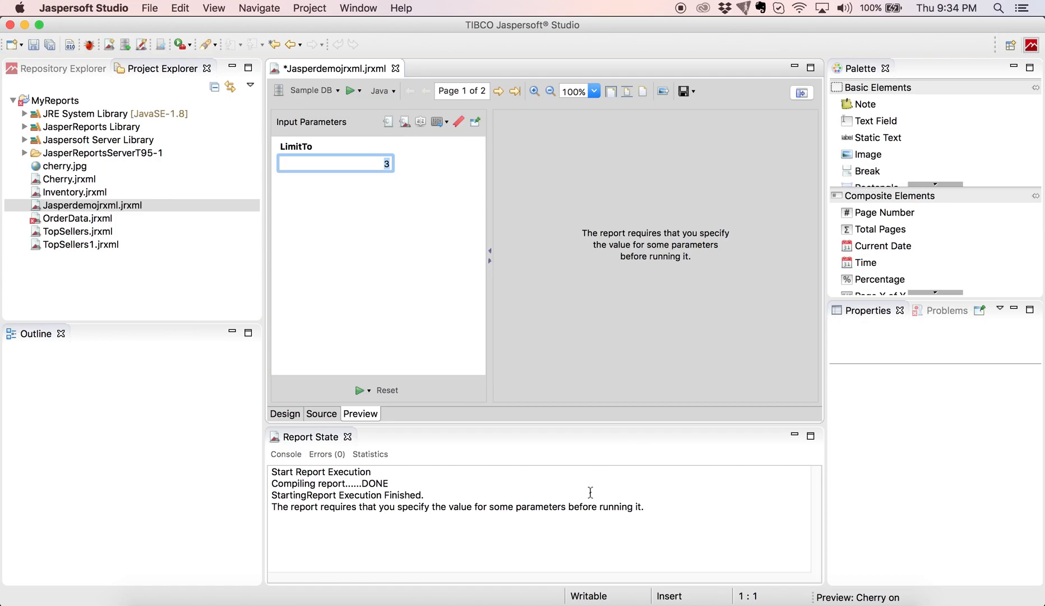
{"action": "type", "text": "5"}
{"action": "left_click", "coordinate": [360, 391]}
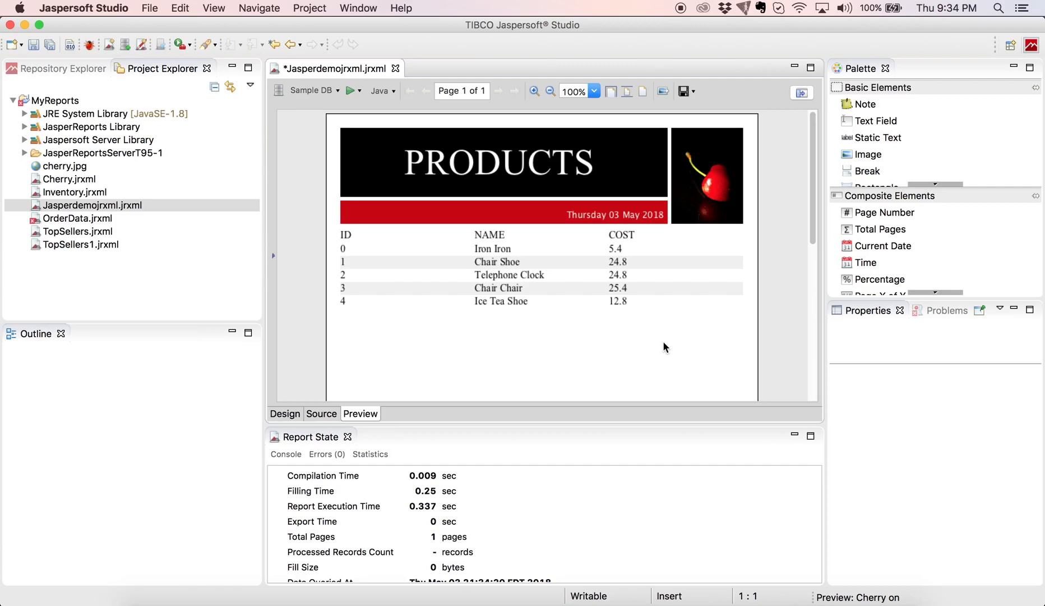
{"action": "left_click", "coordinate": [287, 414]}
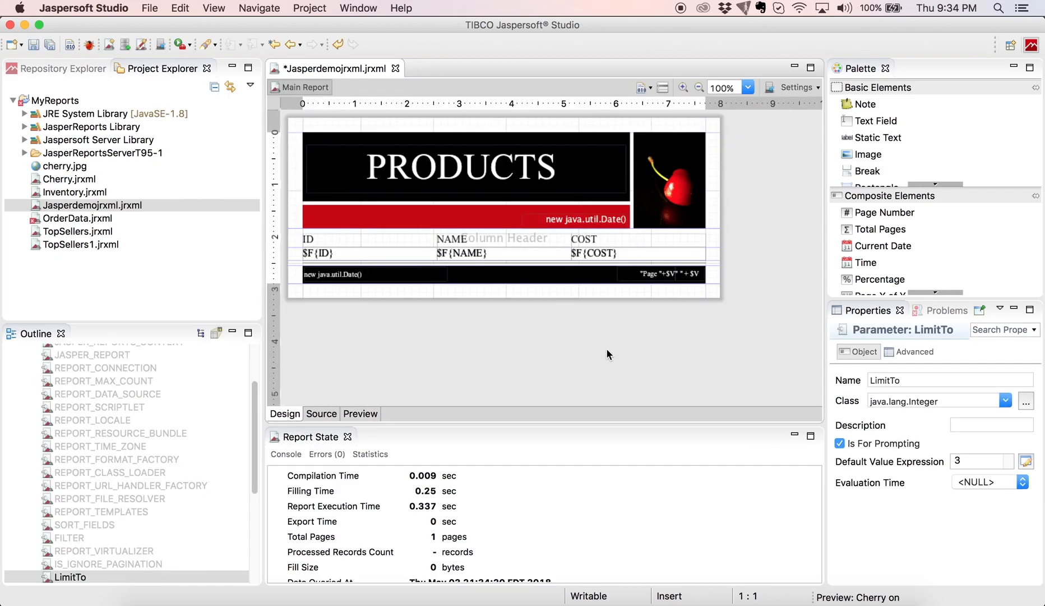
Insert 'order by cost desc' before the limit clause in the product query.
{"action": "left_click", "coordinate": [663, 88]}
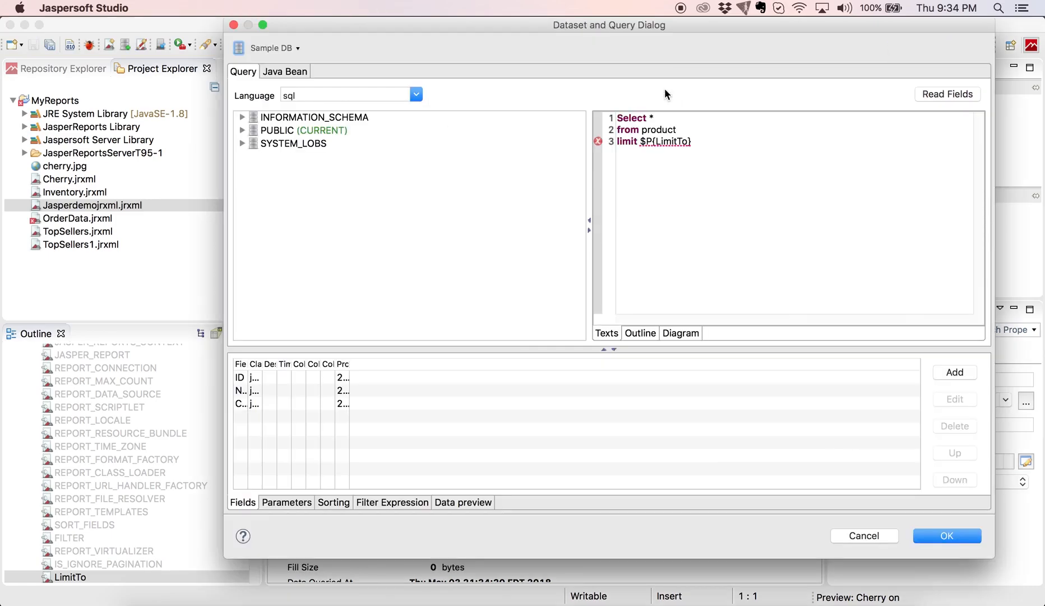
{"action": "left_click", "coordinate": [692, 128]}
{"action": "key", "text": "Return"}
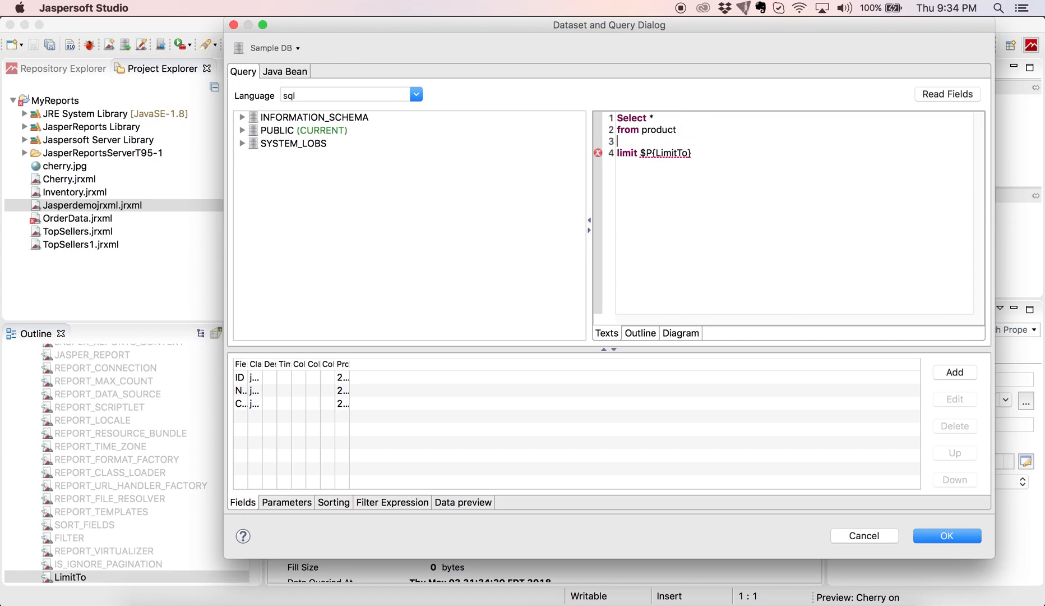
{"action": "type", "text": "order by cost desc"}
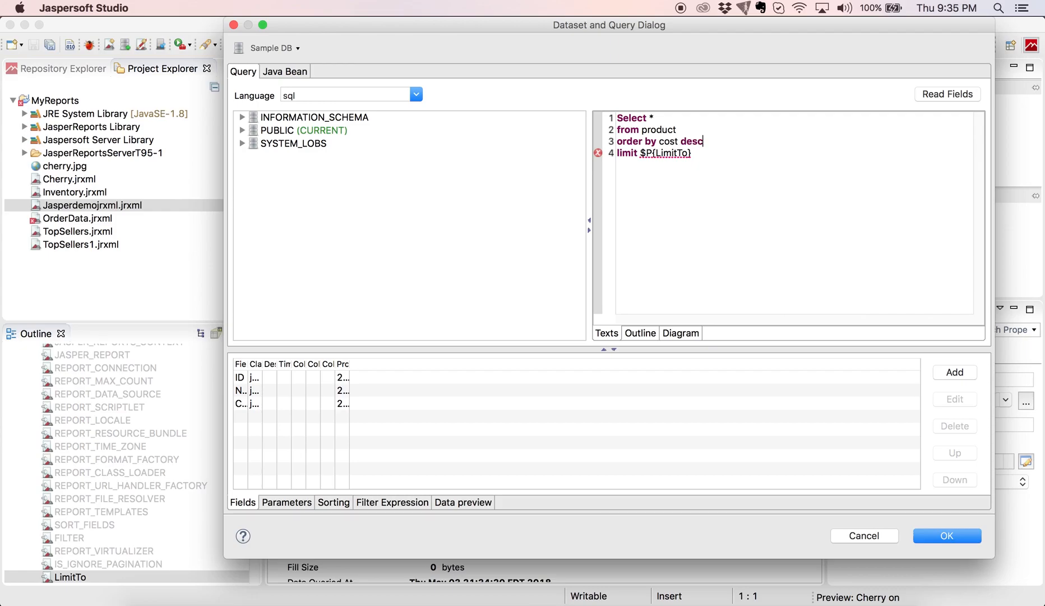
{"action": "left_click", "coordinate": [945, 538]}
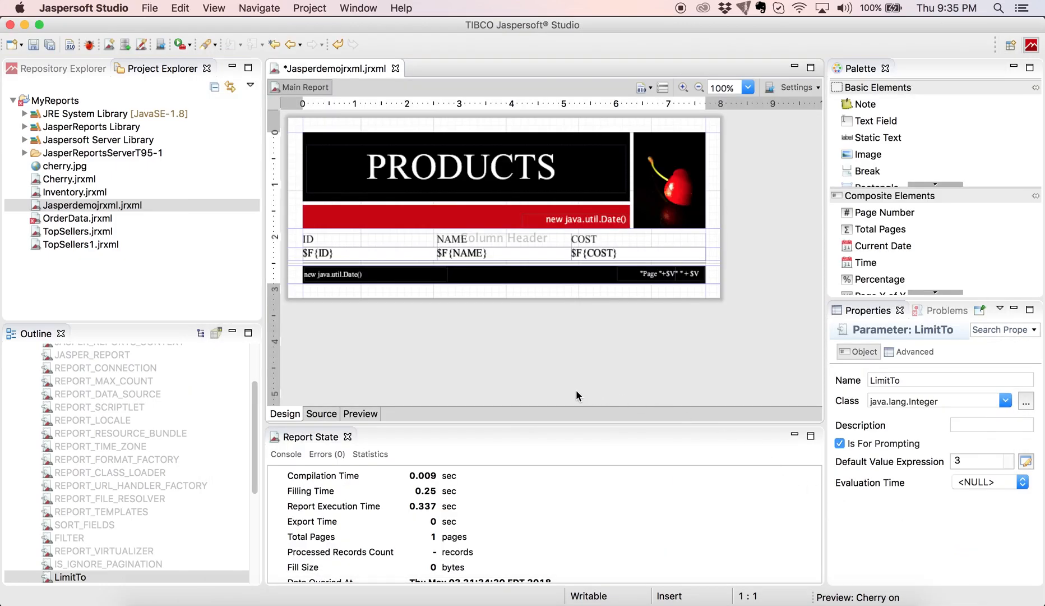
Preview the cost-sorted report using the default LimitTo of 3.
{"action": "left_click", "coordinate": [348, 414]}
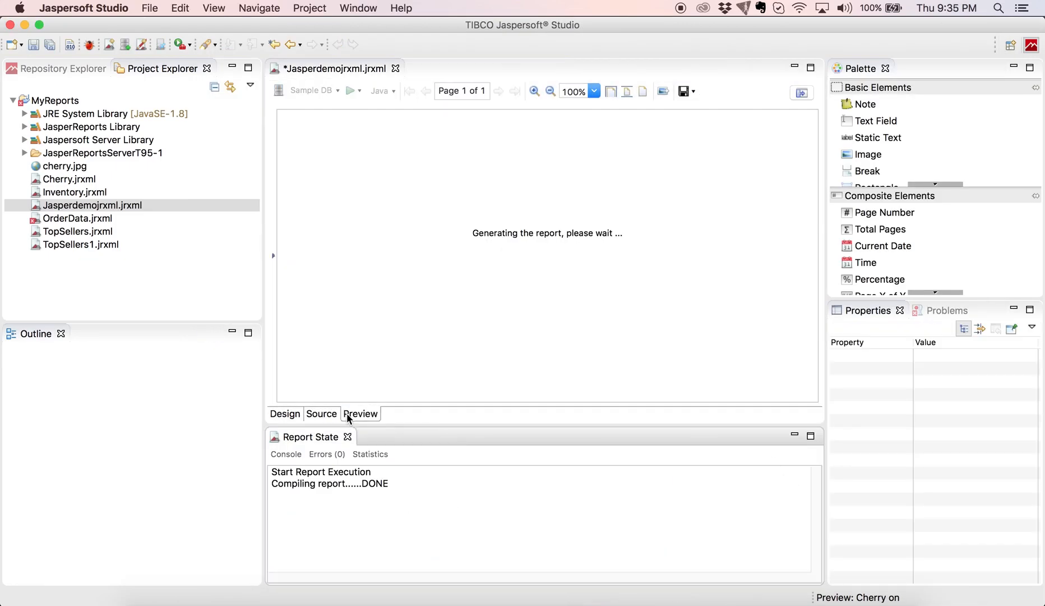
{"action": "left_click", "coordinate": [360, 391]}
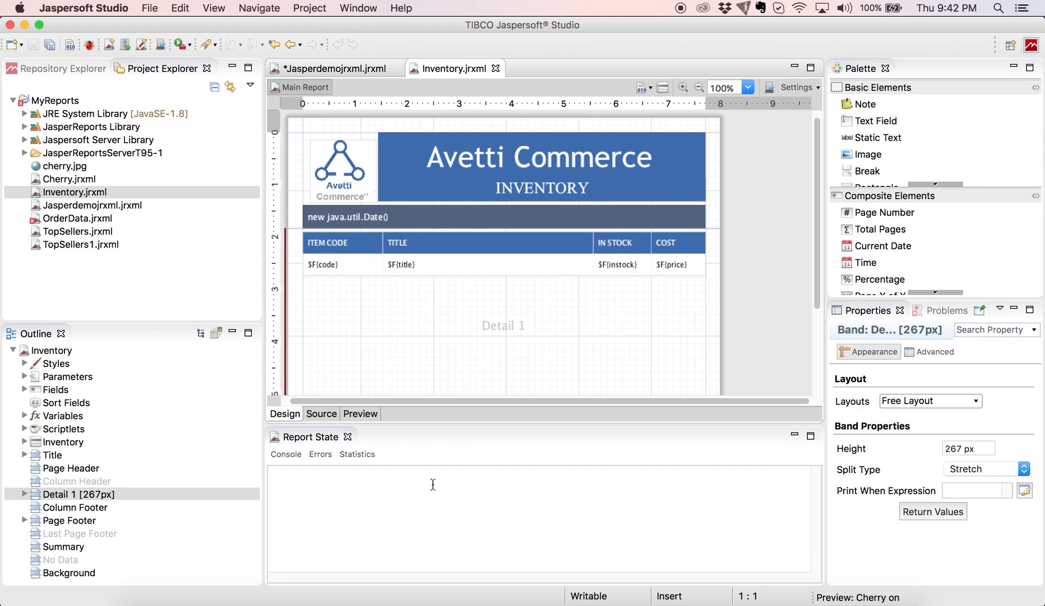
{"action": "left_click", "coordinate": [64, 69]}
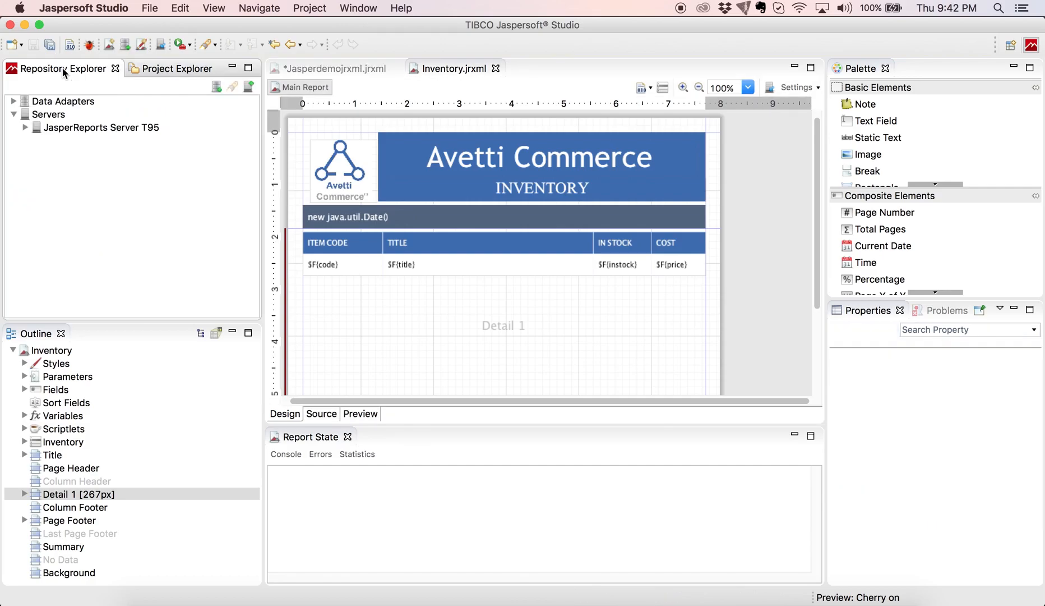
{"action": "right_click", "coordinate": [49, 117]}
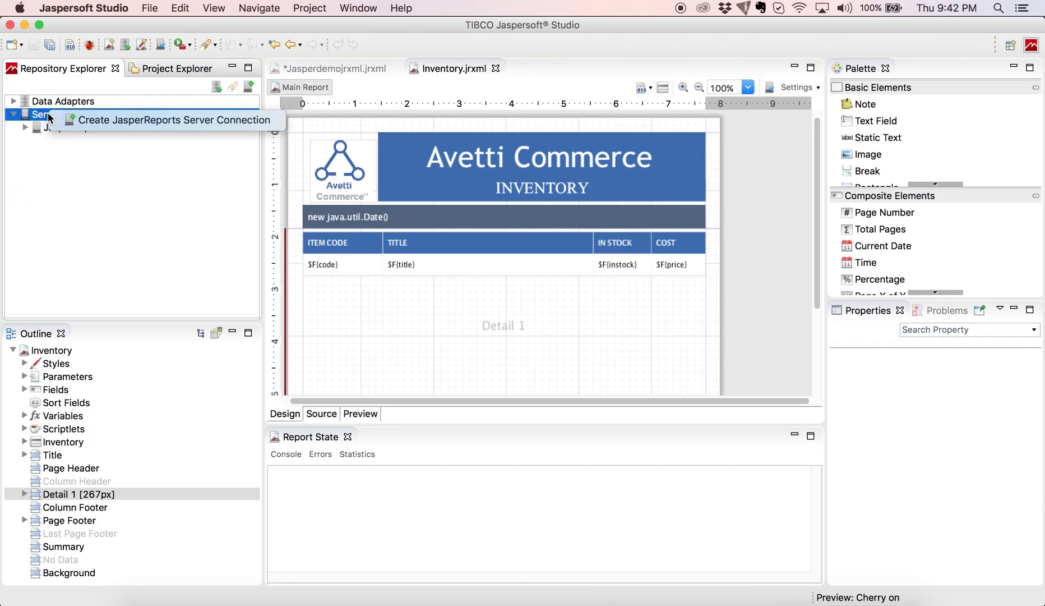
{"action": "left_click", "coordinate": [125, 121]}
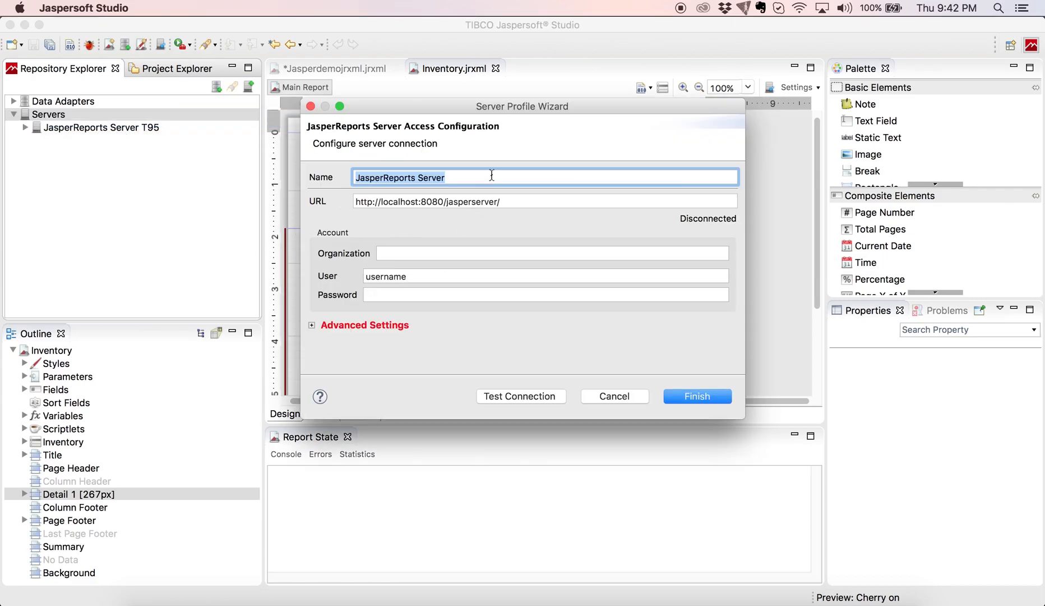
{"action": "left_click", "coordinate": [492, 175]}
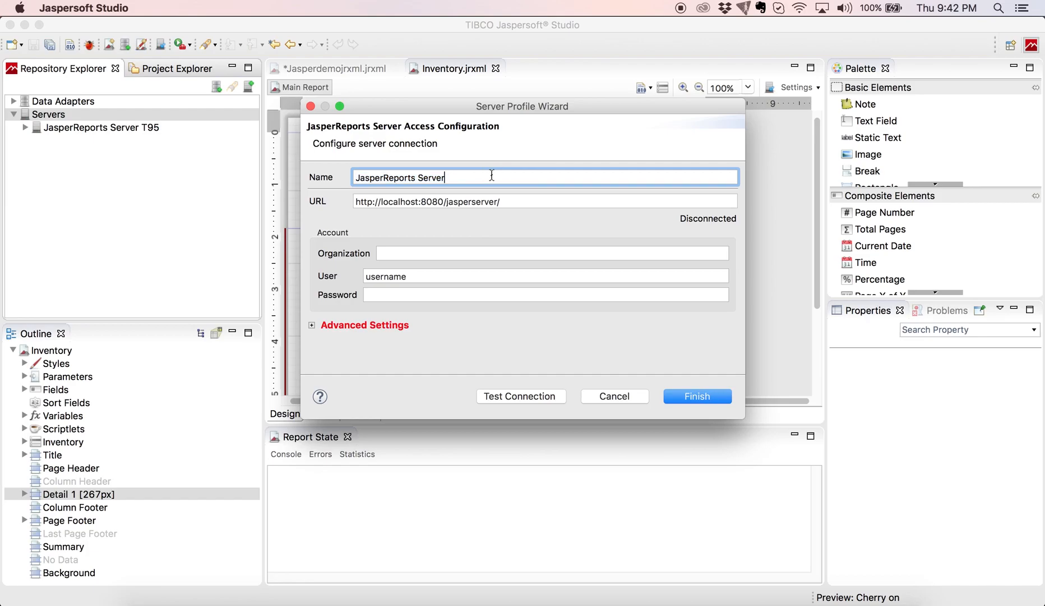
{"action": "left_click_drag", "start_coordinate": [501, 201], "coordinate": [332, 202]}
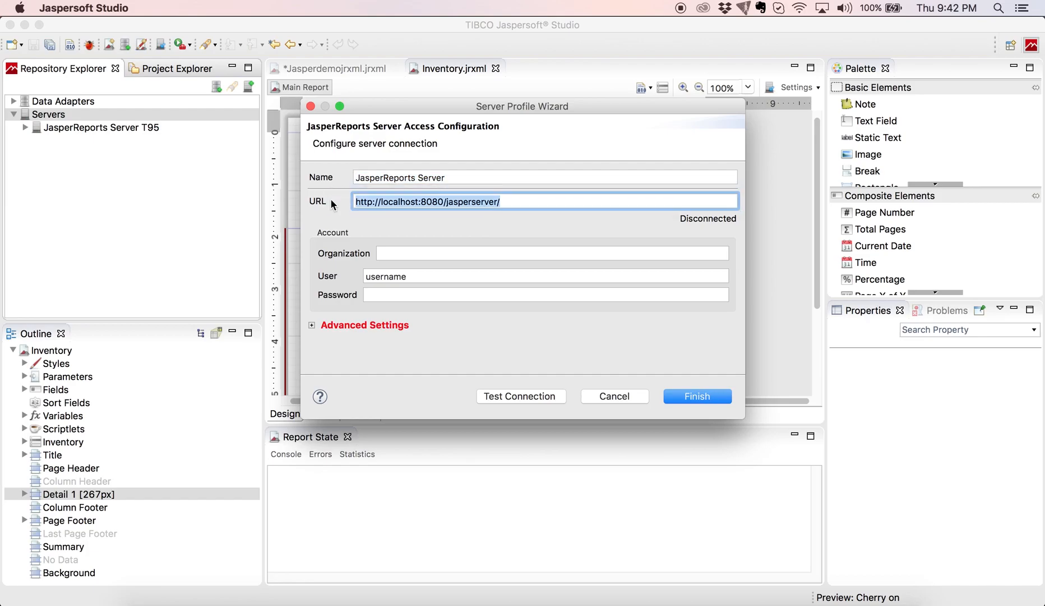
{"action": "type", "text": "h"}
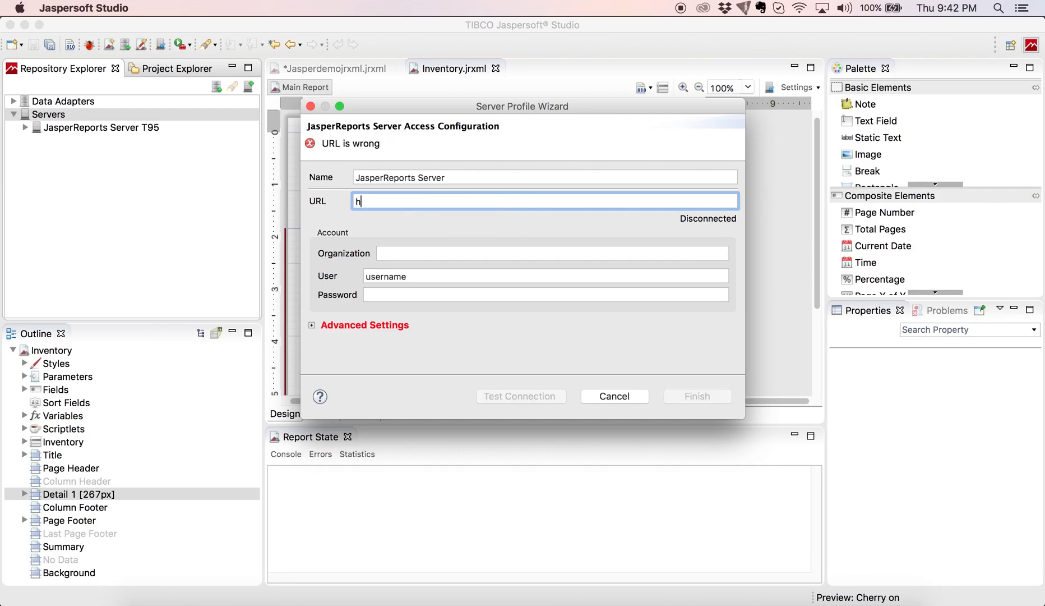
{"action": "type", "text": "ttps://t95de"}
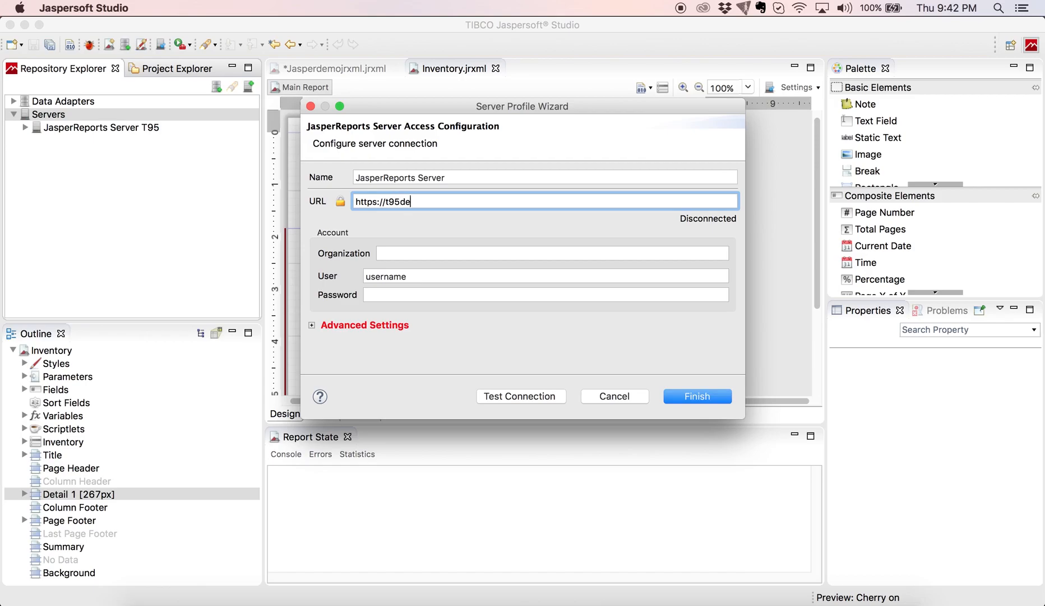
{"action": "type", "text": "v.avetti.ca/jasperserver"}
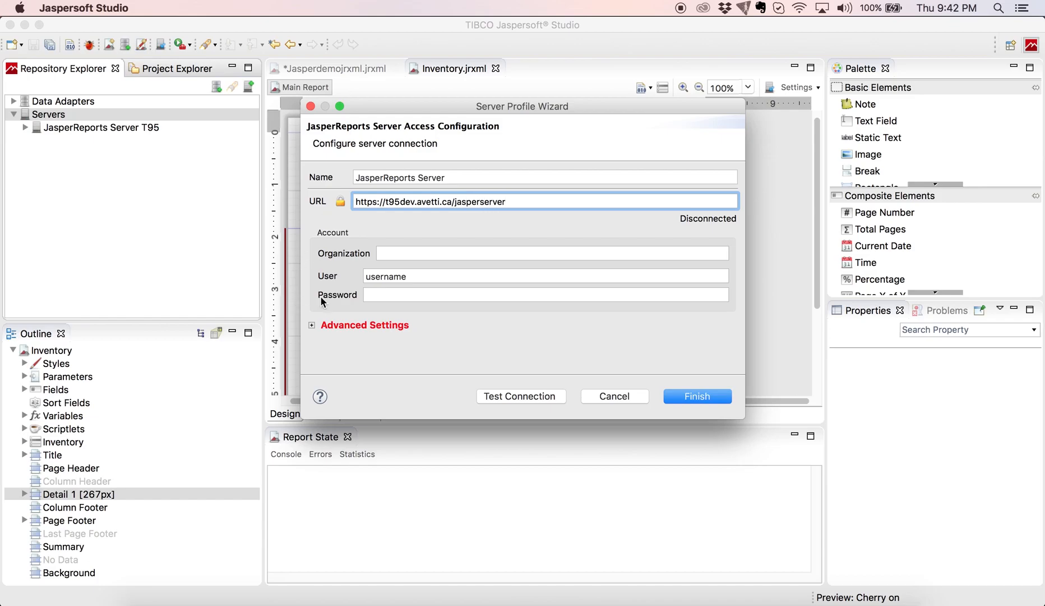
{"action": "left_click", "coordinate": [419, 275]}
{"action": "type", "text": "jasperadmin"}
{"action": "key", "text": "Tab"}
{"action": "type", "text": "jasperadmin"}
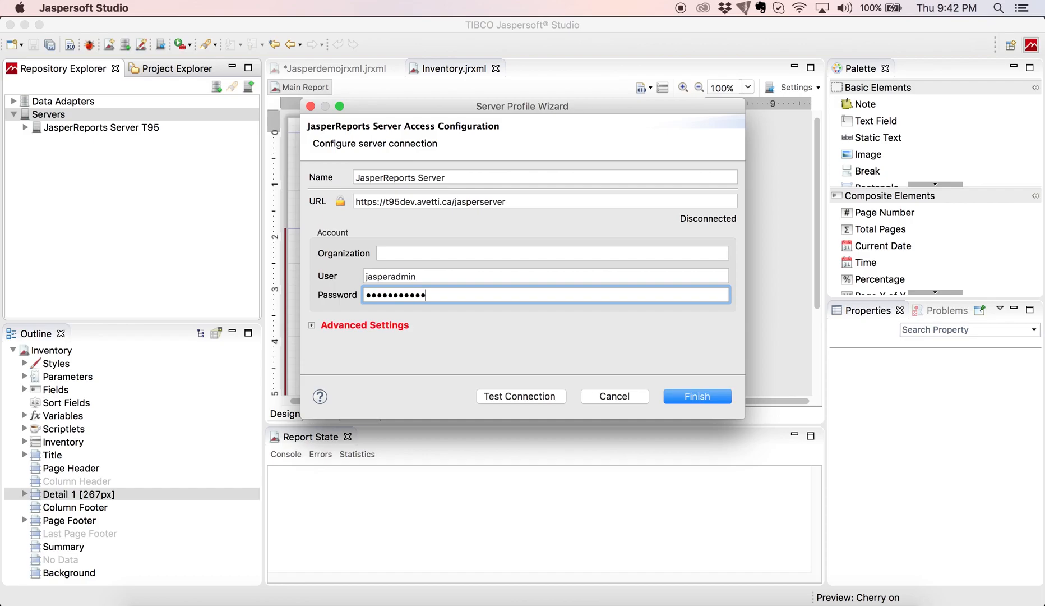
Test the server connection successfully and save the new profile.
{"action": "left_click", "coordinate": [485, 397]}
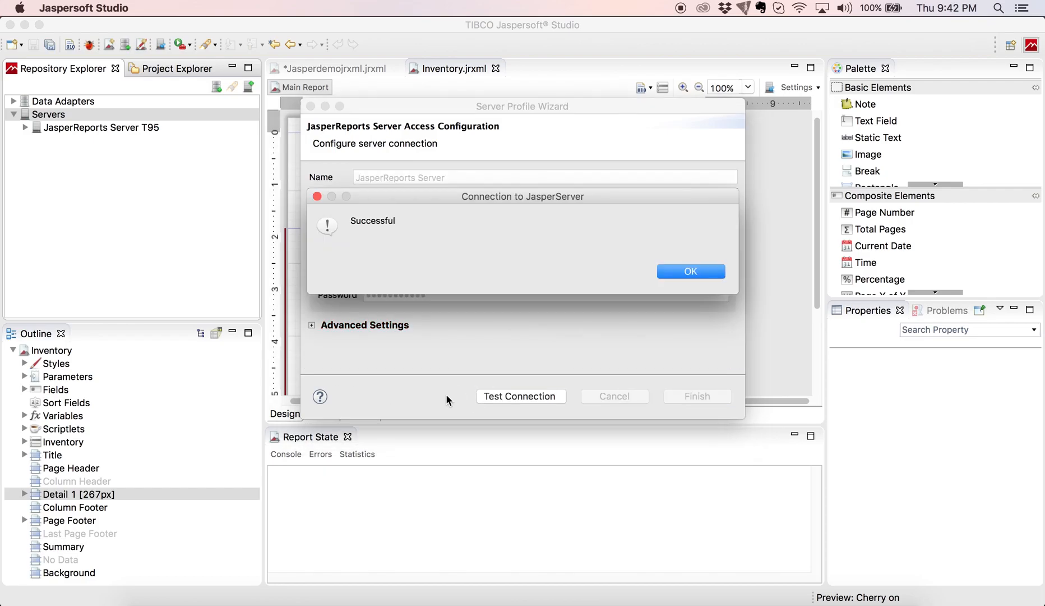
{"action": "left_click", "coordinate": [671, 270]}
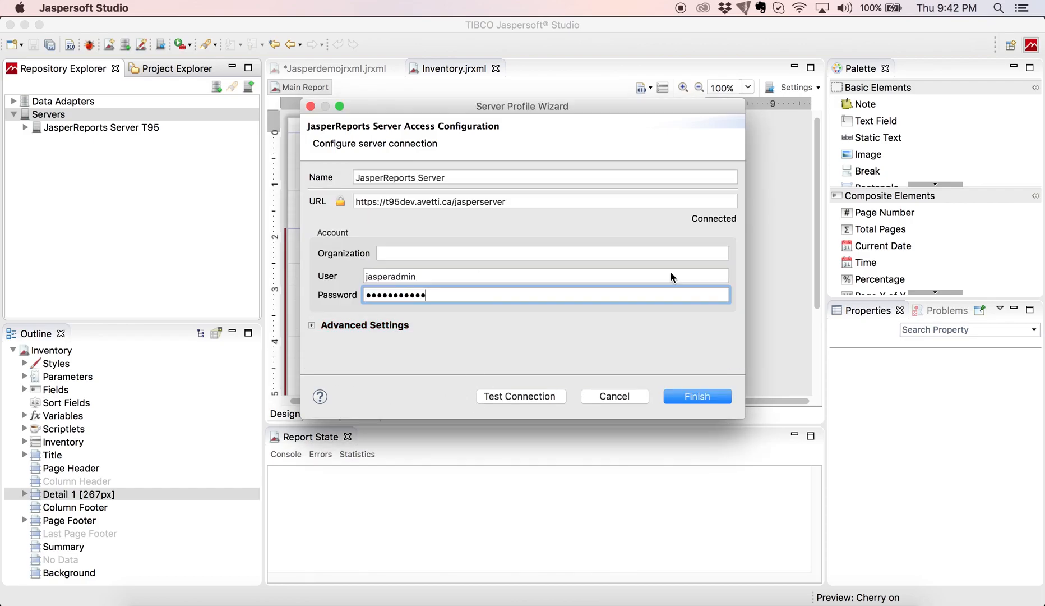
{"action": "left_click", "coordinate": [671, 396]}
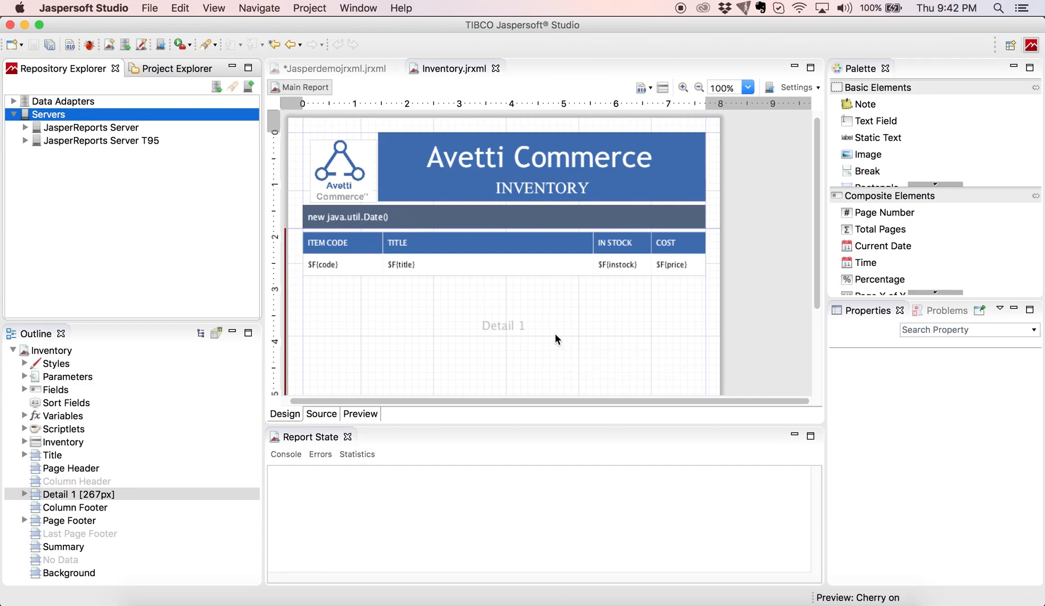
Publish the Inventory report to the JasperReports Server Reports folder.
{"action": "left_click", "coordinate": [770, 88]}
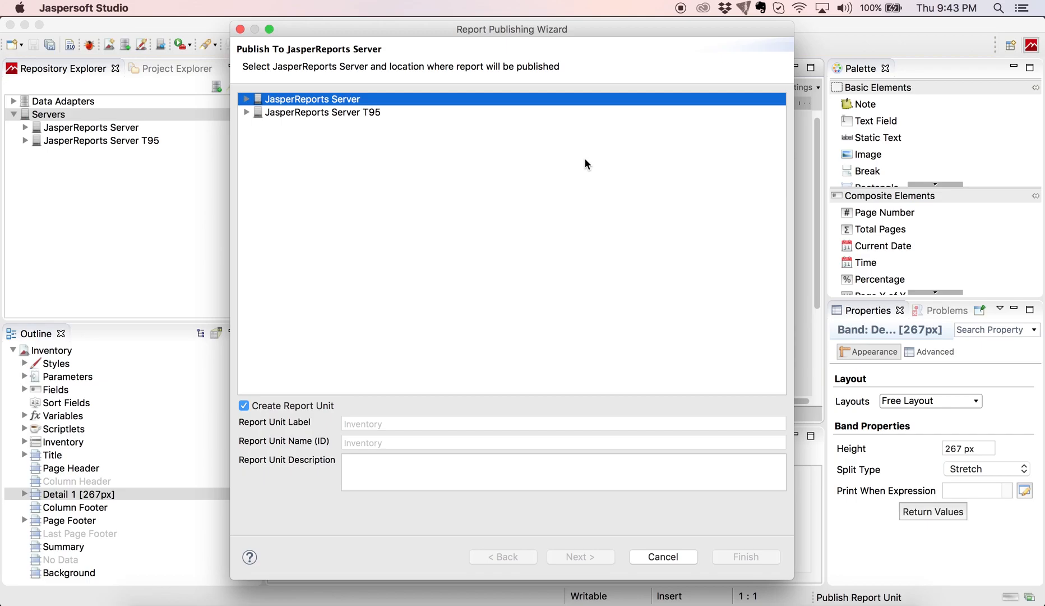
{"action": "left_click", "coordinate": [247, 99]}
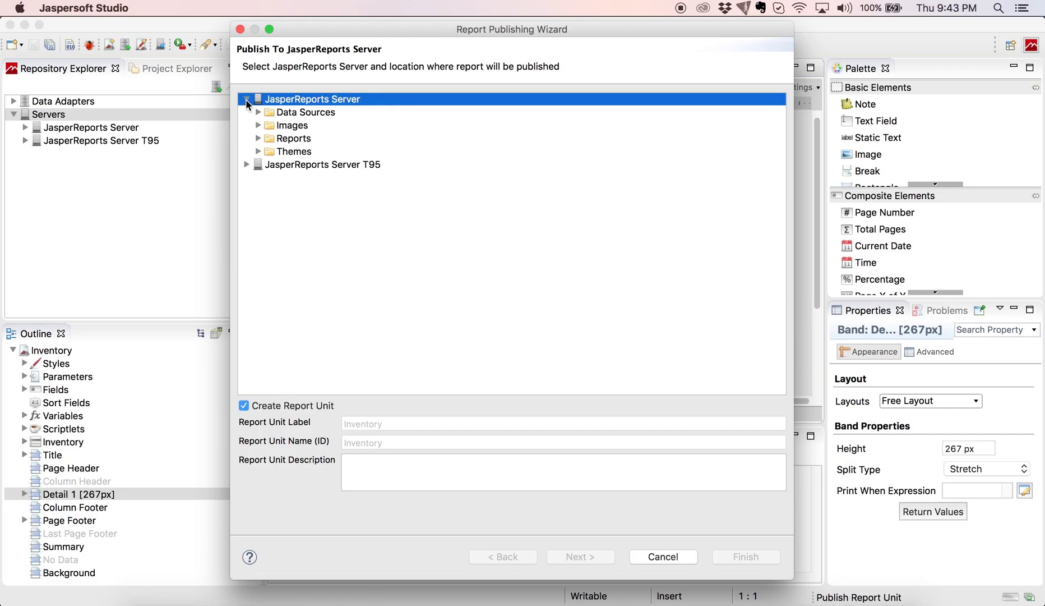
{"action": "left_click", "coordinate": [297, 141]}
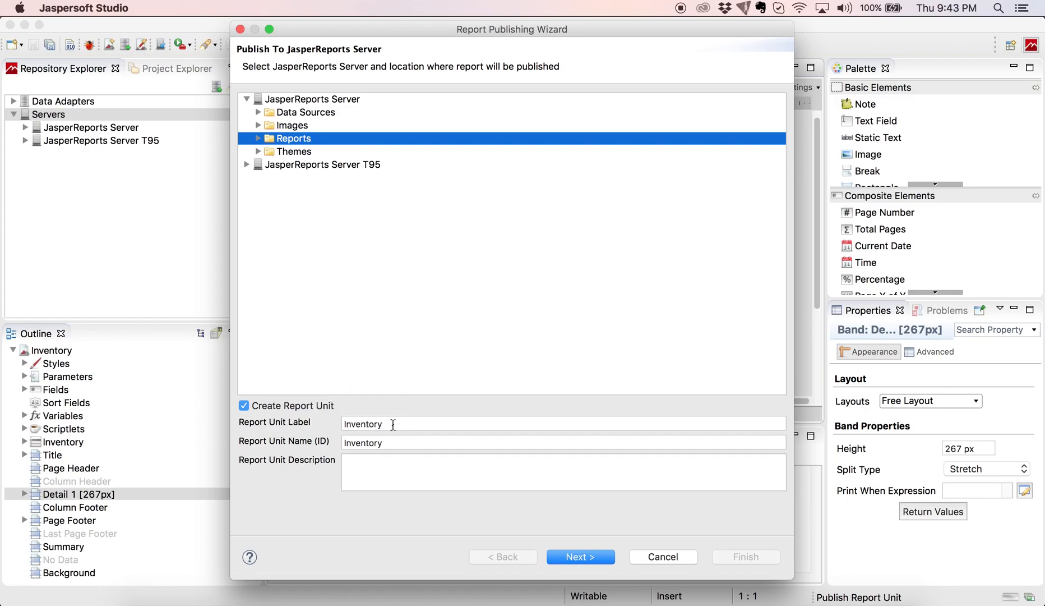
{"action": "left_click", "coordinate": [566, 558]}
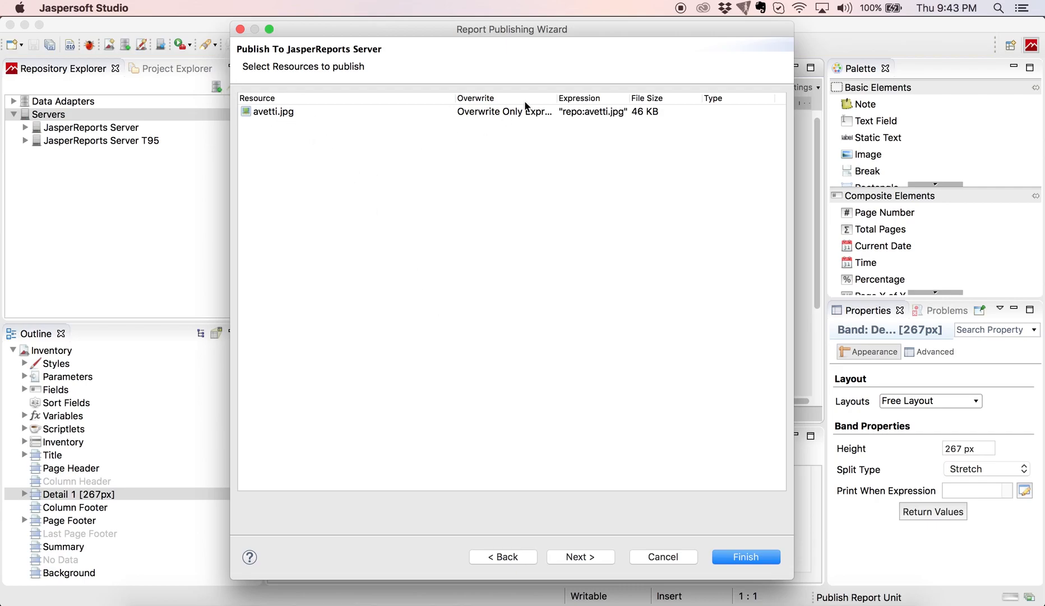
Set the avetti.jpg resource to Ignore and move on to data source settings.
{"action": "left_click", "coordinate": [487, 113]}
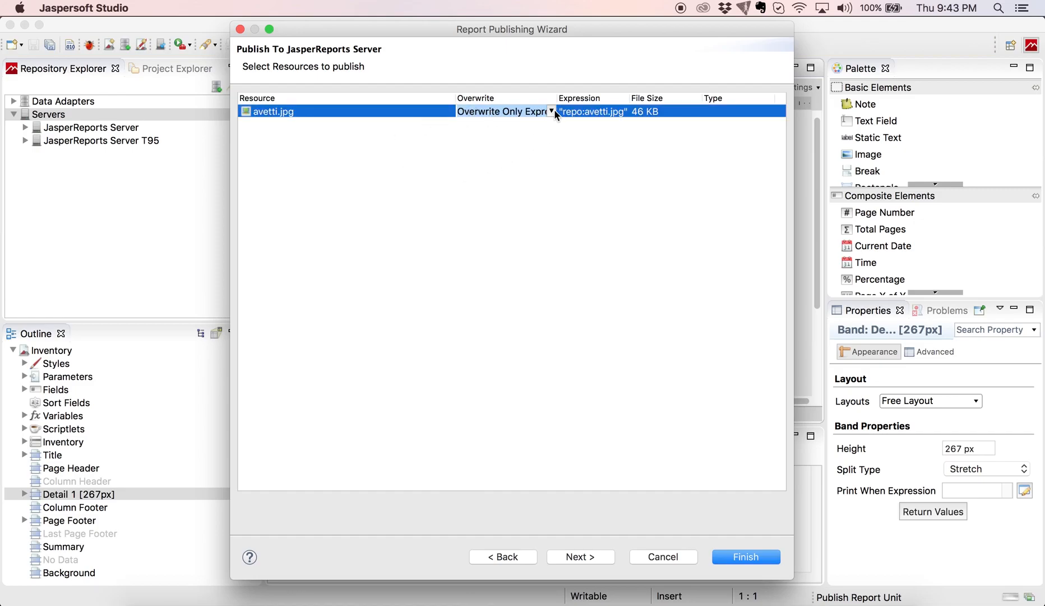
{"action": "left_click", "coordinate": [552, 111]}
{"action": "left_click", "coordinate": [472, 139]}
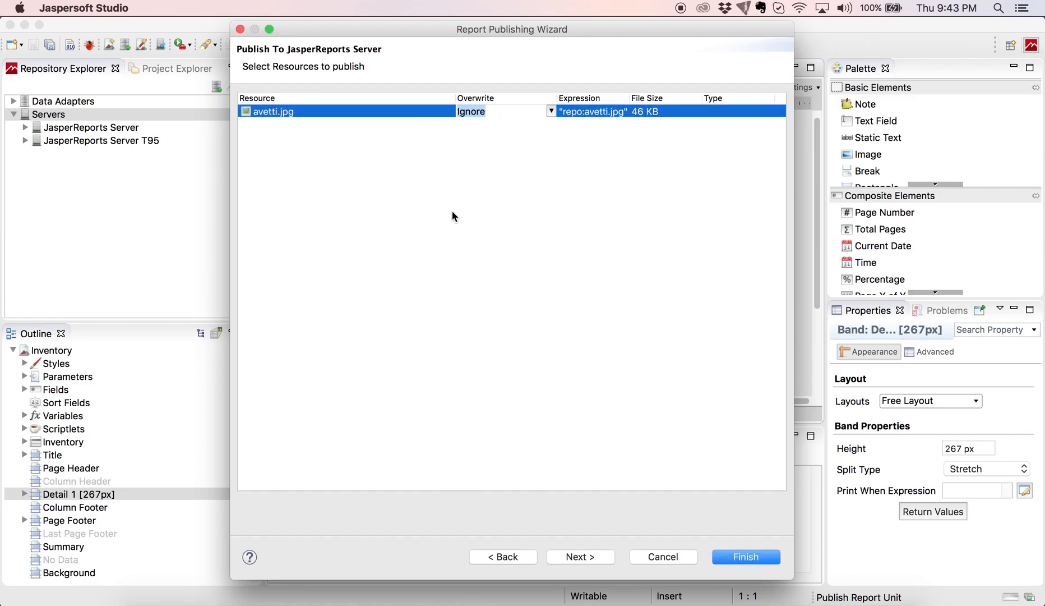
{"action": "left_click", "coordinate": [585, 559]}
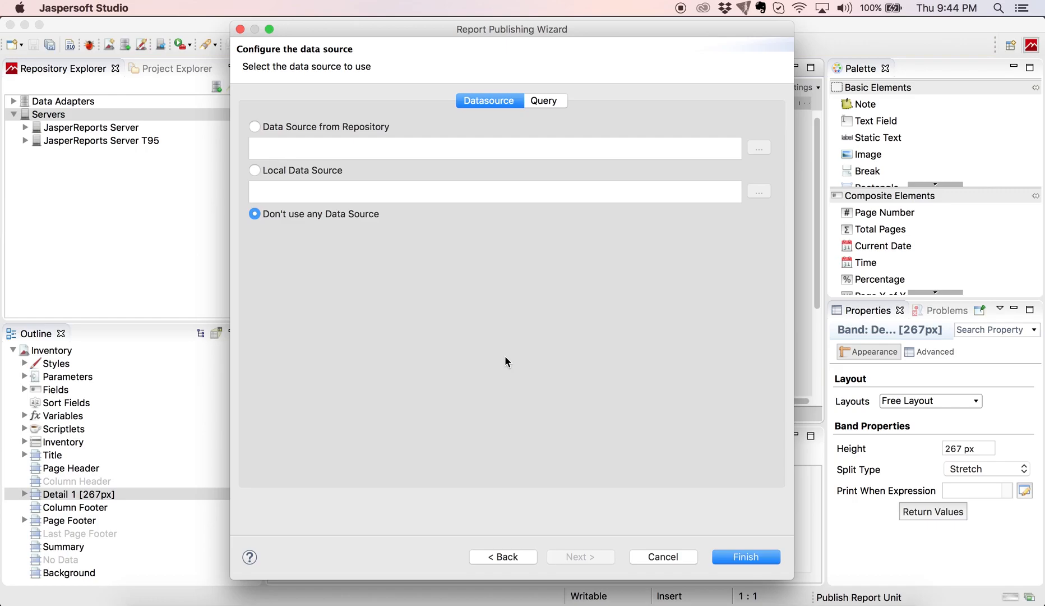
Choose the repository's Avetti data source from Data Sources and finish publishing the Inventory report.
{"action": "left_click", "coordinate": [255, 127]}
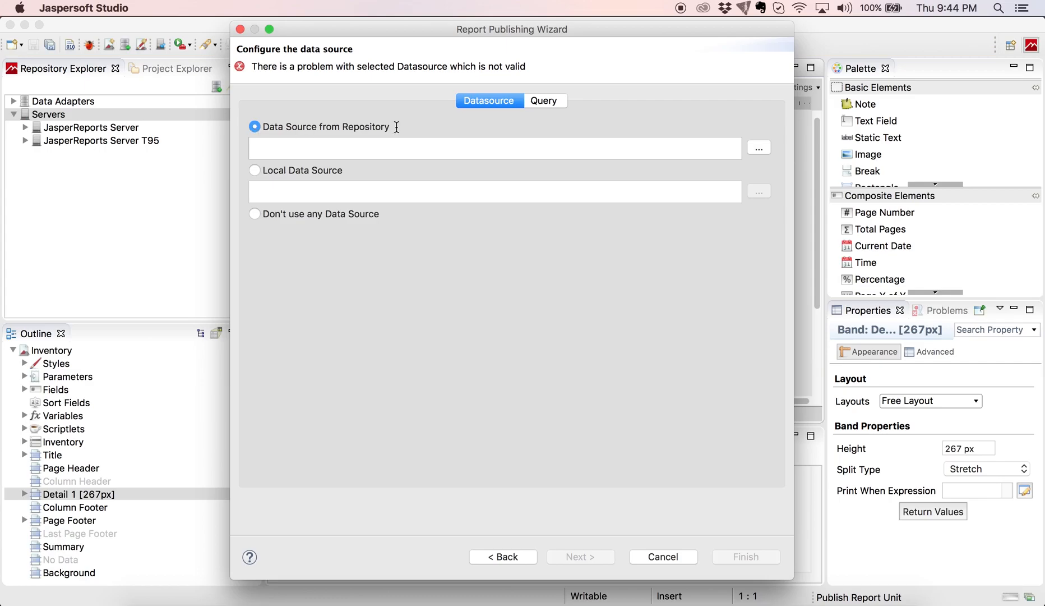
{"action": "left_click", "coordinate": [760, 149]}
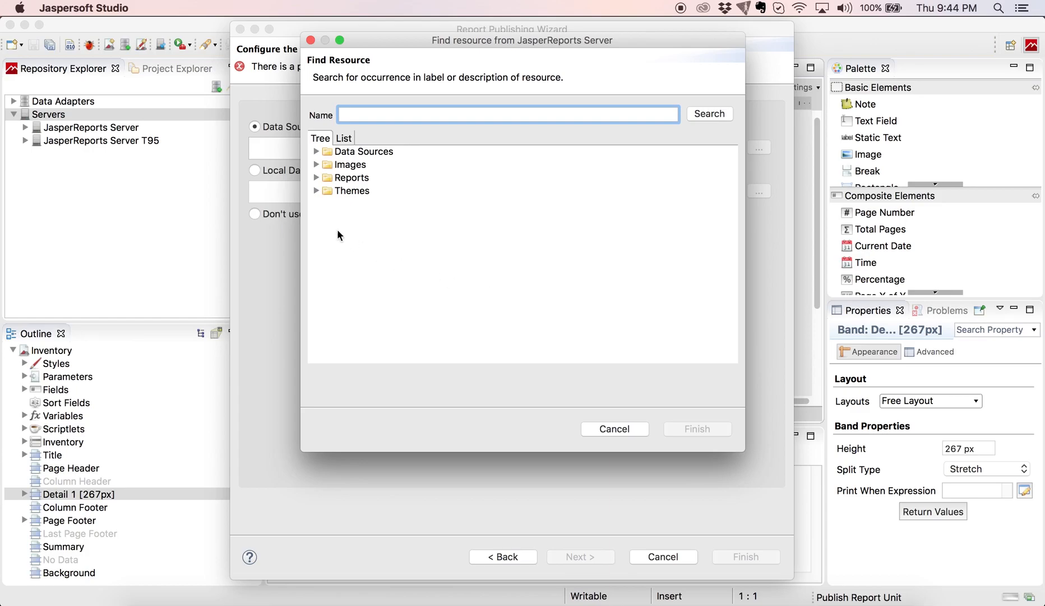
{"action": "left_click", "coordinate": [317, 152]}
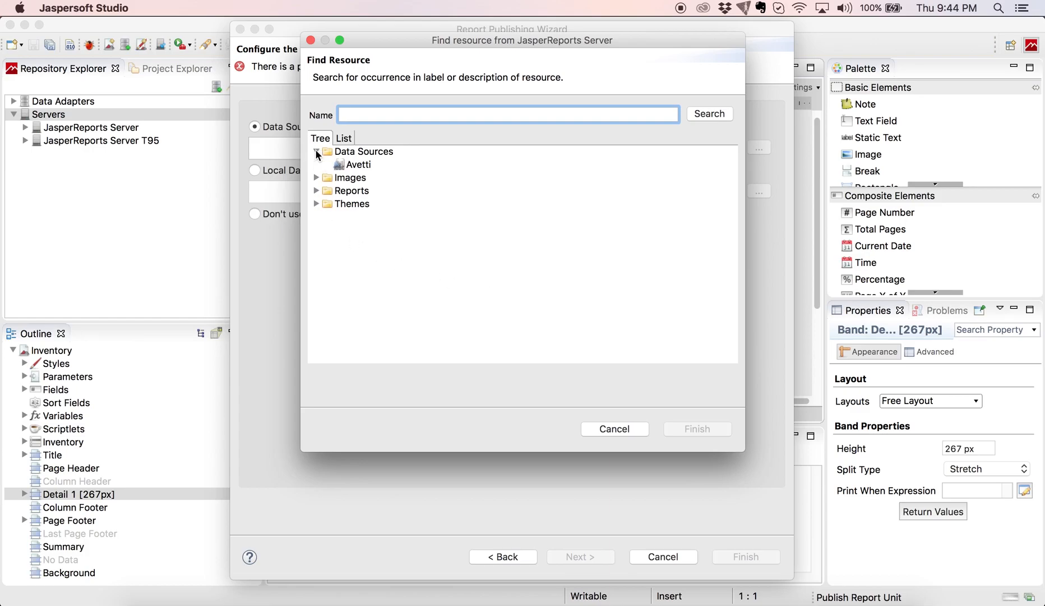
{"action": "left_click", "coordinate": [364, 168]}
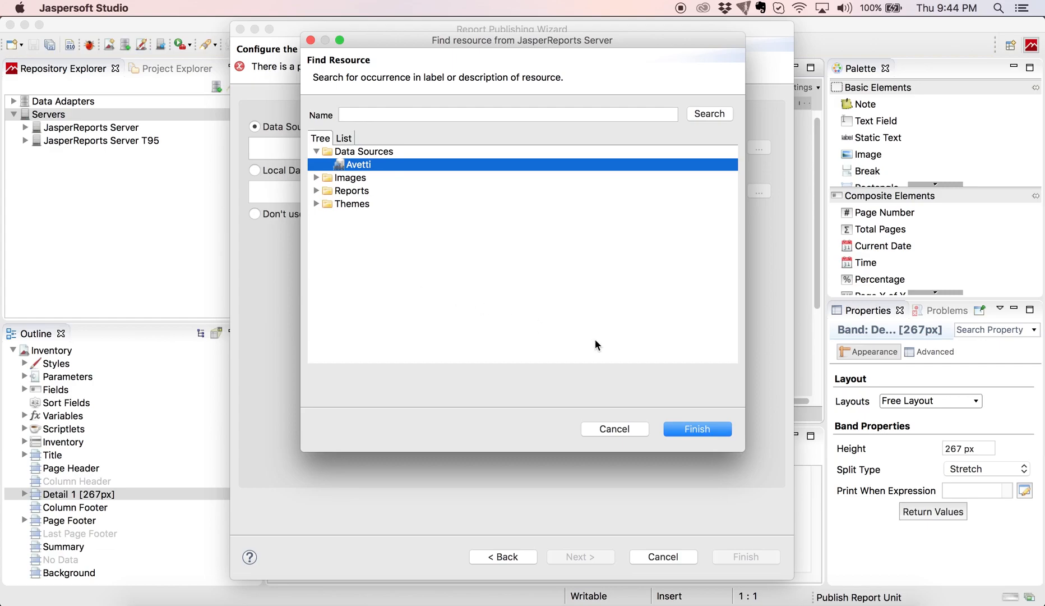
{"action": "left_click", "coordinate": [690, 429]}
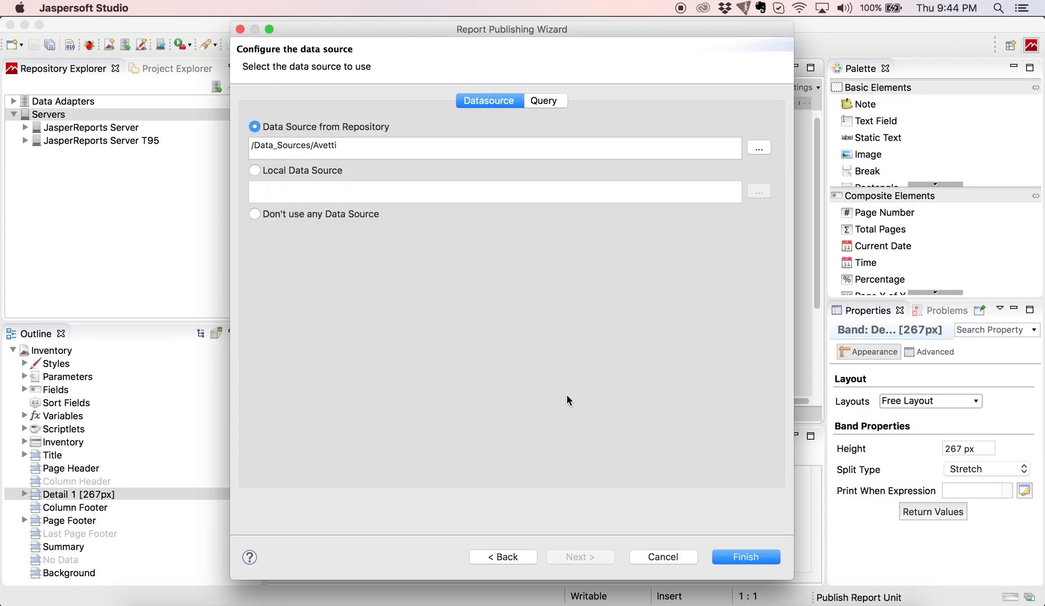
{"action": "left_click", "coordinate": [731, 561]}
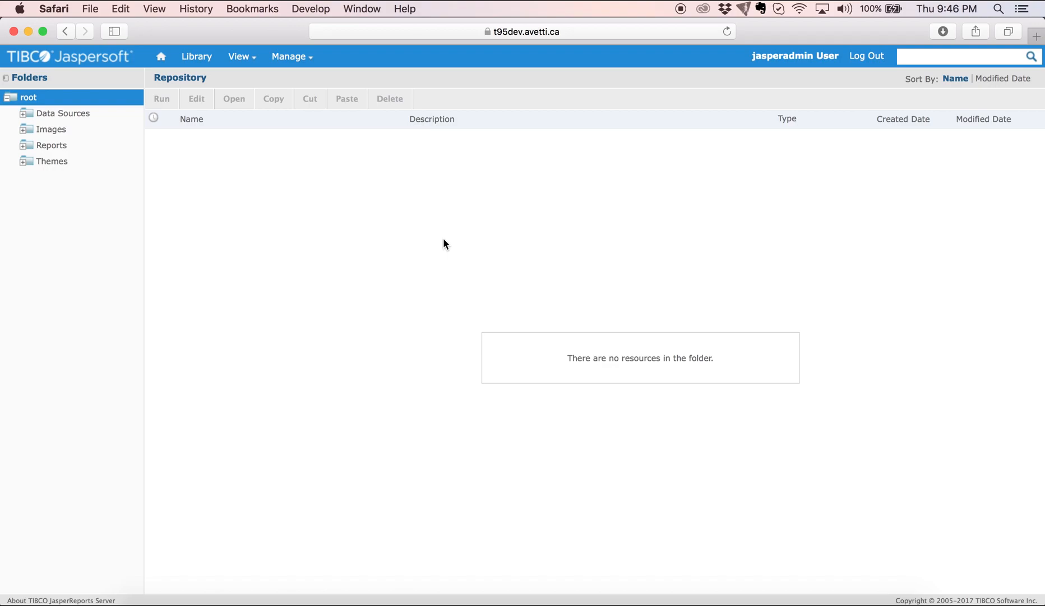
Run the Inventory report from the Reports folder, then go back to the report list.
{"action": "left_click", "coordinate": [51, 145]}
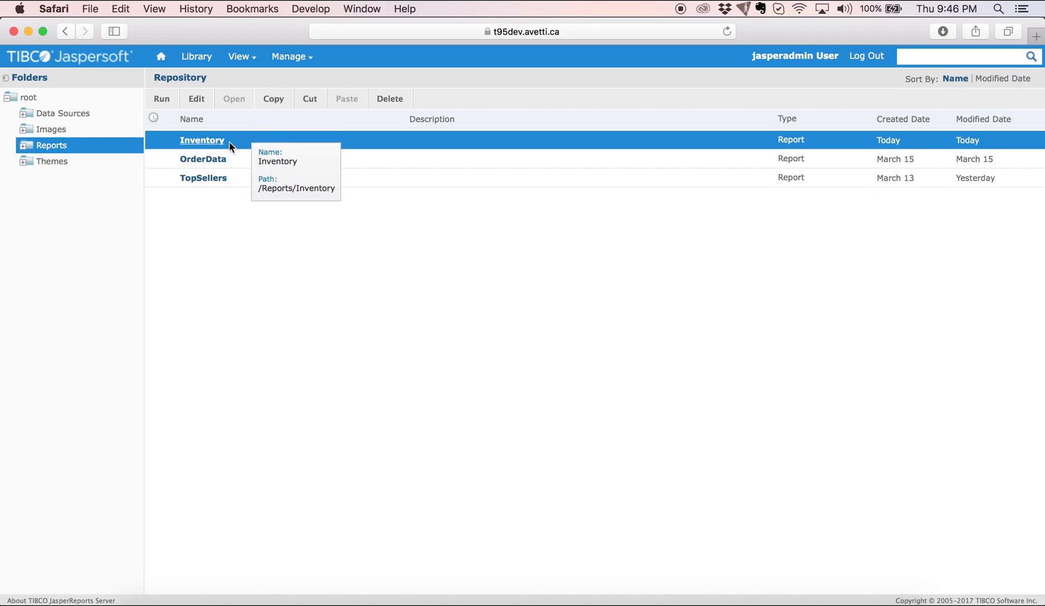
{"action": "left_click", "coordinate": [203, 140]}
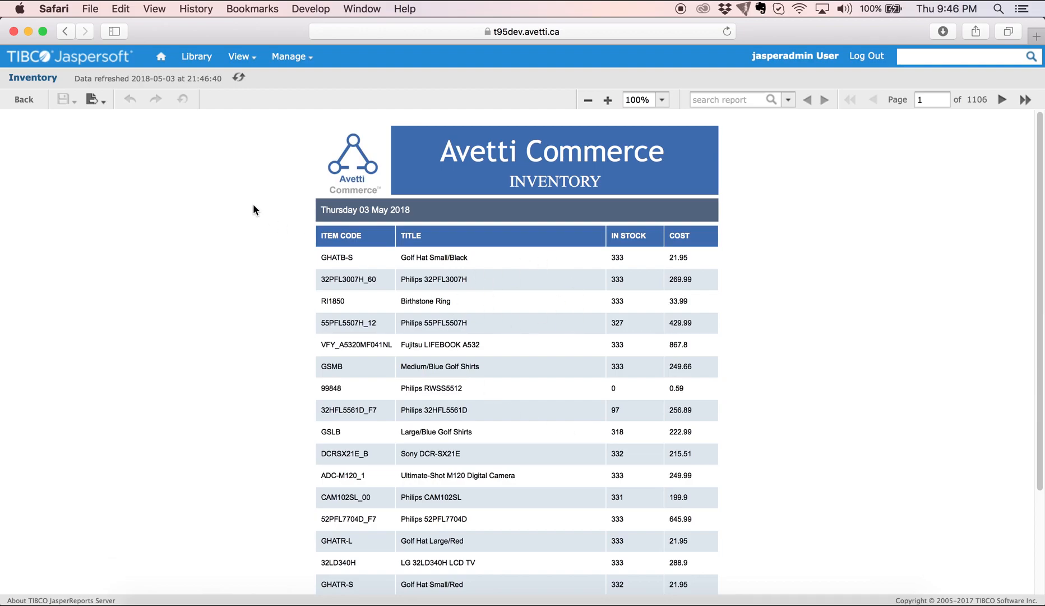
{"action": "left_click", "coordinate": [24, 101]}
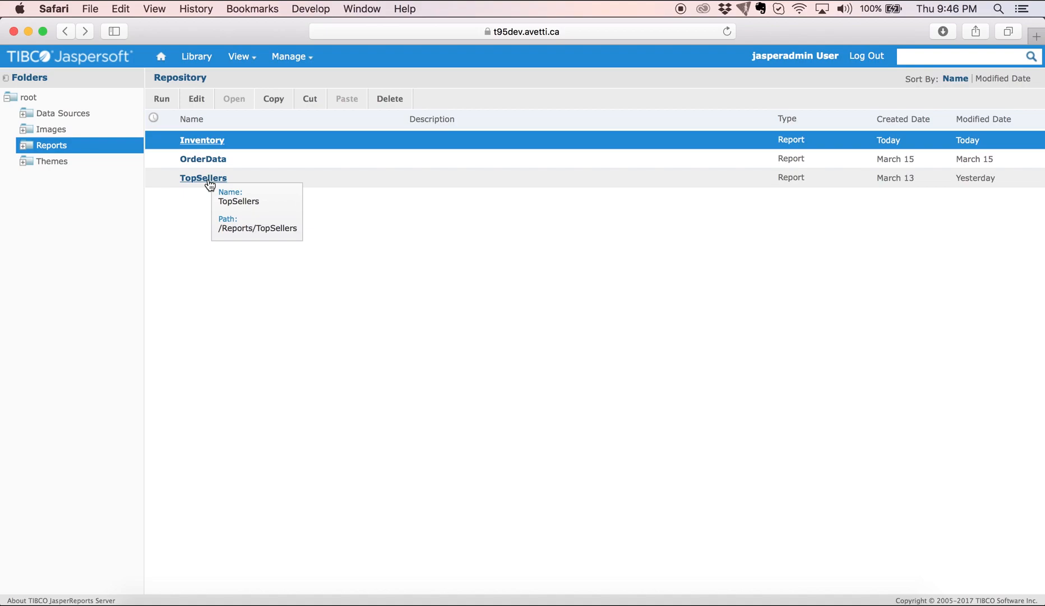
Open the TopSellers report and set its From date to 2017-01-01.
{"action": "left_click", "coordinate": [208, 178]}
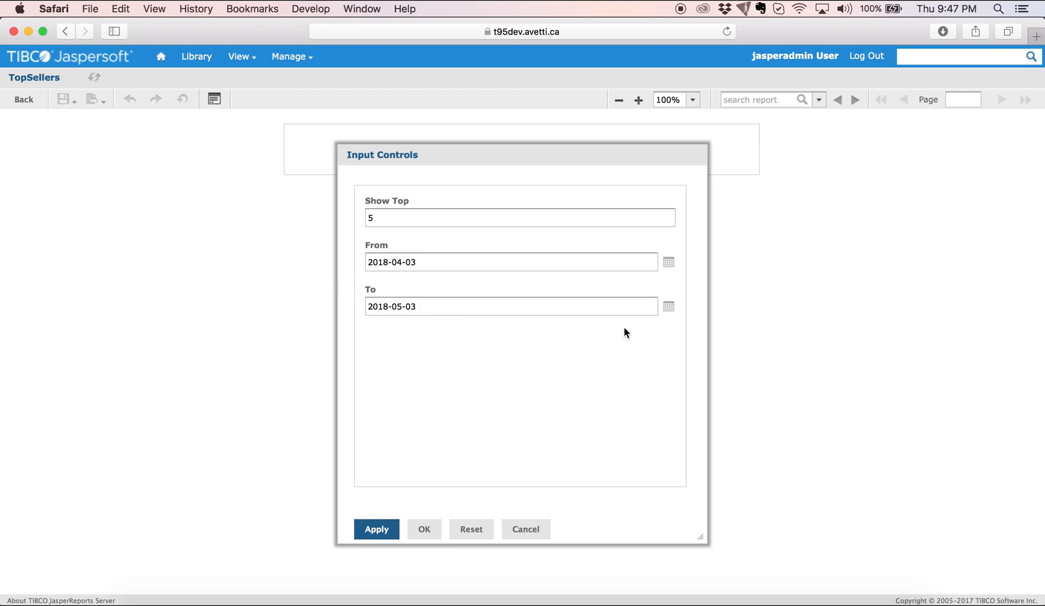
{"action": "left_click", "coordinate": [670, 264]}
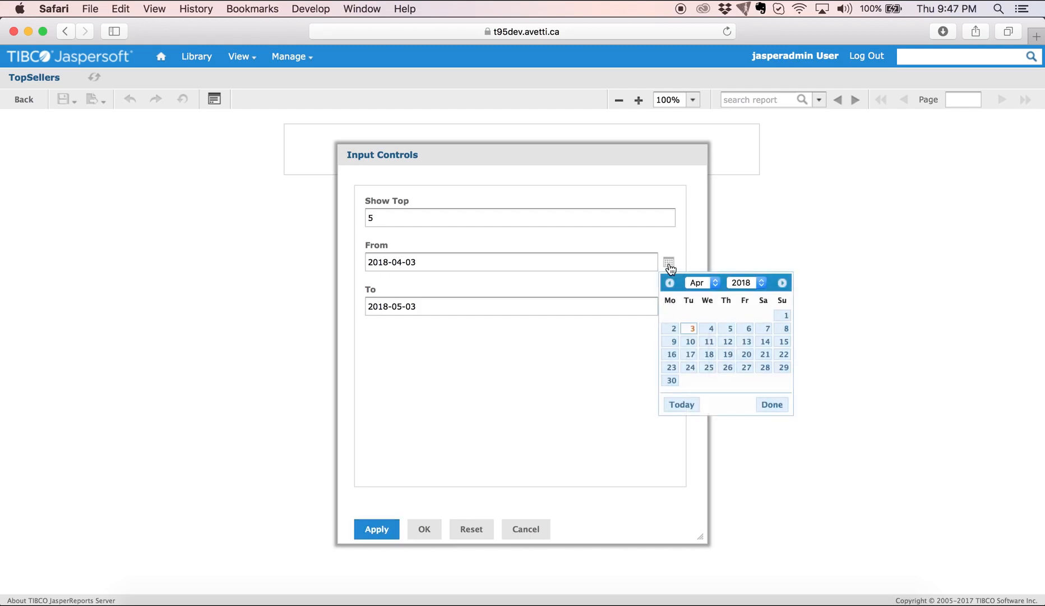
{"action": "left_click", "coordinate": [712, 282]}
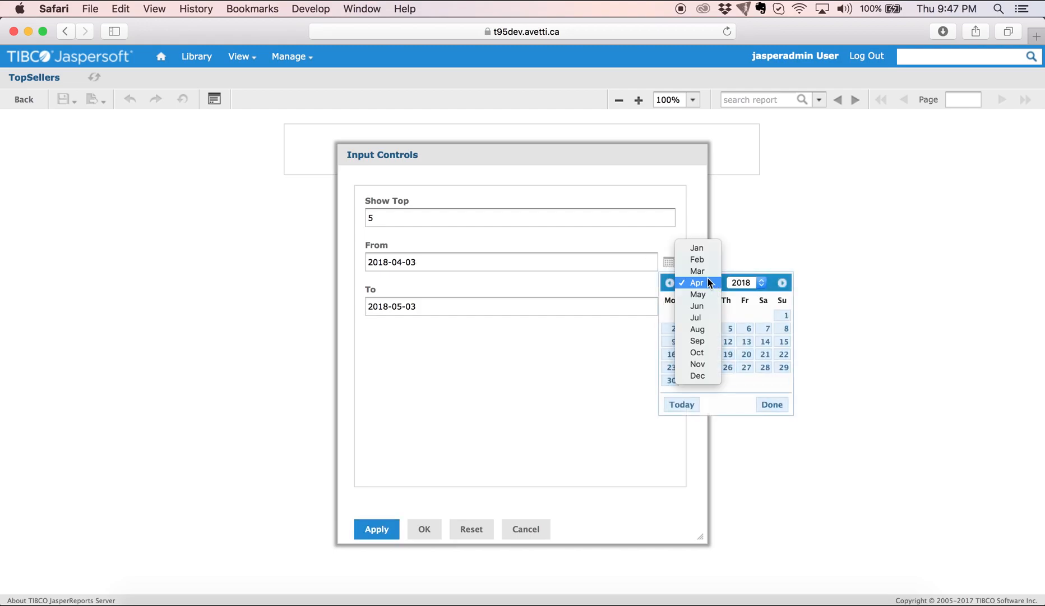
{"action": "left_click", "coordinate": [697, 248]}
{"action": "left_click", "coordinate": [754, 282]}
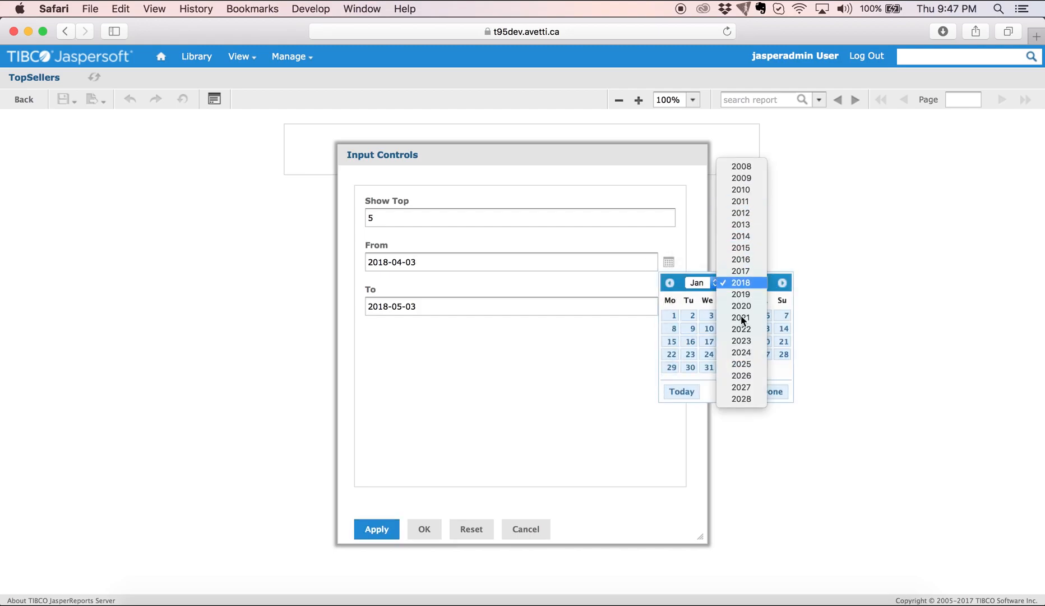
{"action": "left_click", "coordinate": [741, 271]}
{"action": "left_click", "coordinate": [785, 316]}
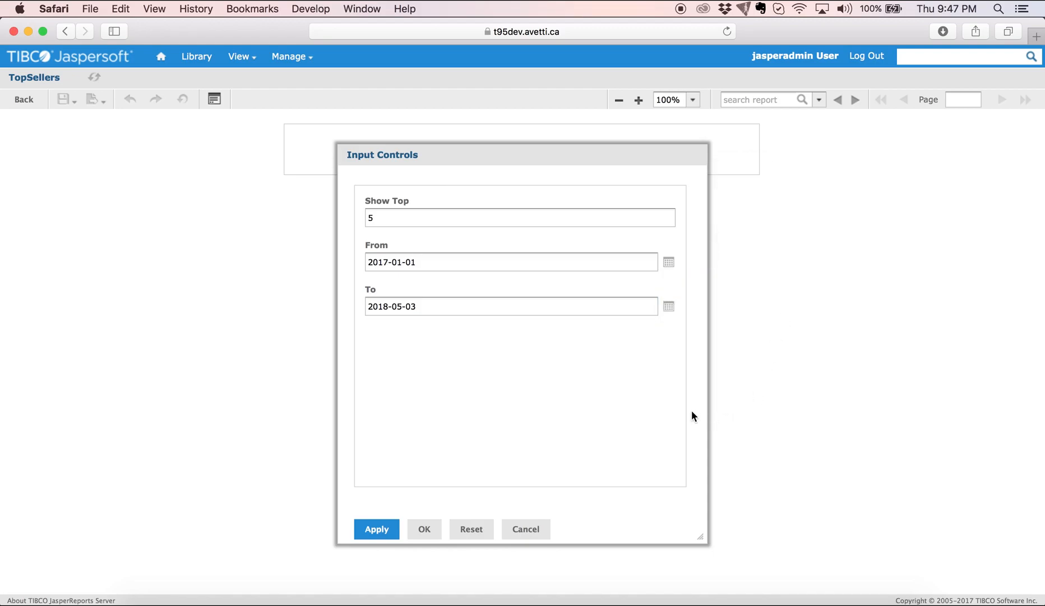
Set the To date to 2017-12-31 and submit the 2017 date range.
{"action": "left_click", "coordinate": [669, 313]}
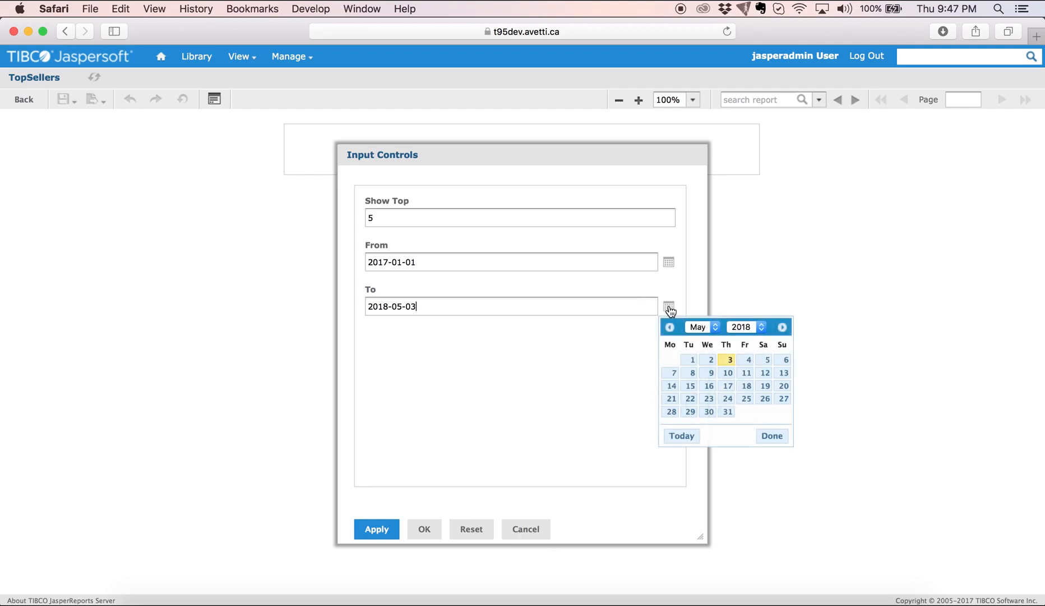
{"action": "left_click", "coordinate": [714, 325]}
{"action": "left_click", "coordinate": [702, 410]}
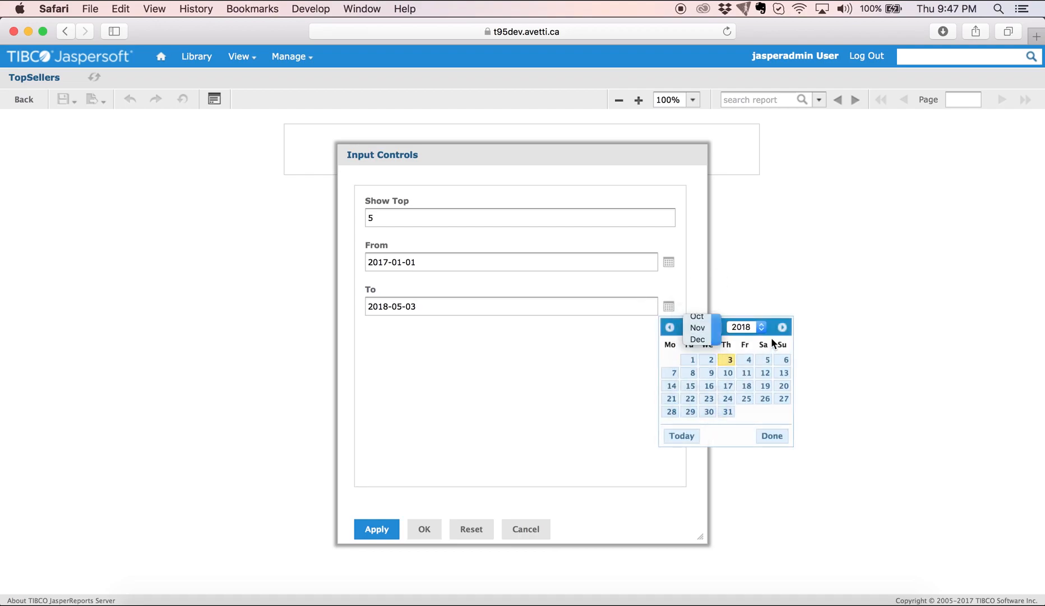
{"action": "left_click", "coordinate": [761, 328]}
{"action": "left_click", "coordinate": [751, 314]}
{"action": "left_click", "coordinate": [784, 413]}
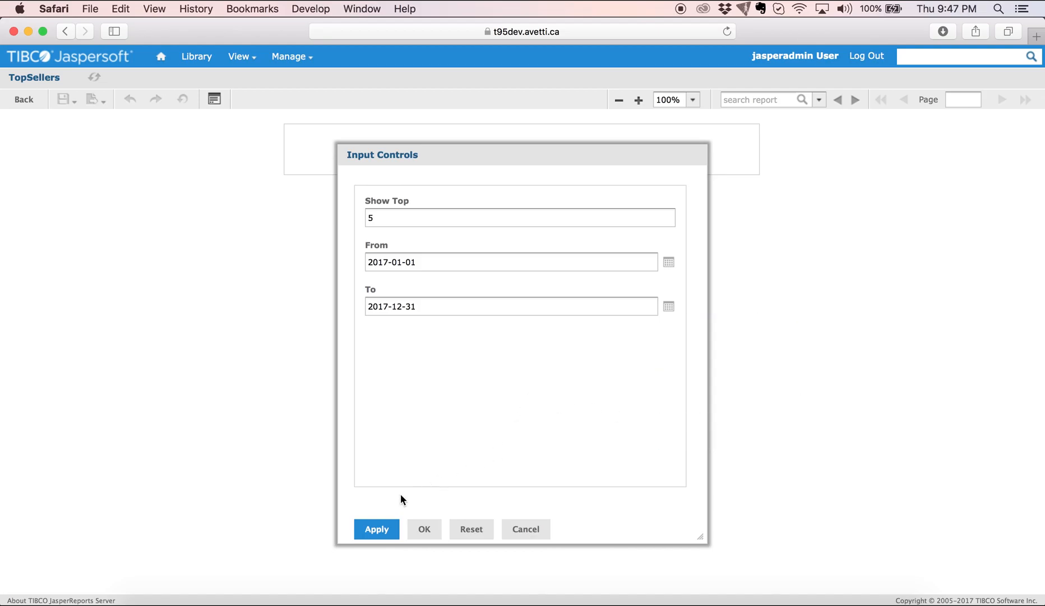
{"action": "left_click", "coordinate": [421, 530]}
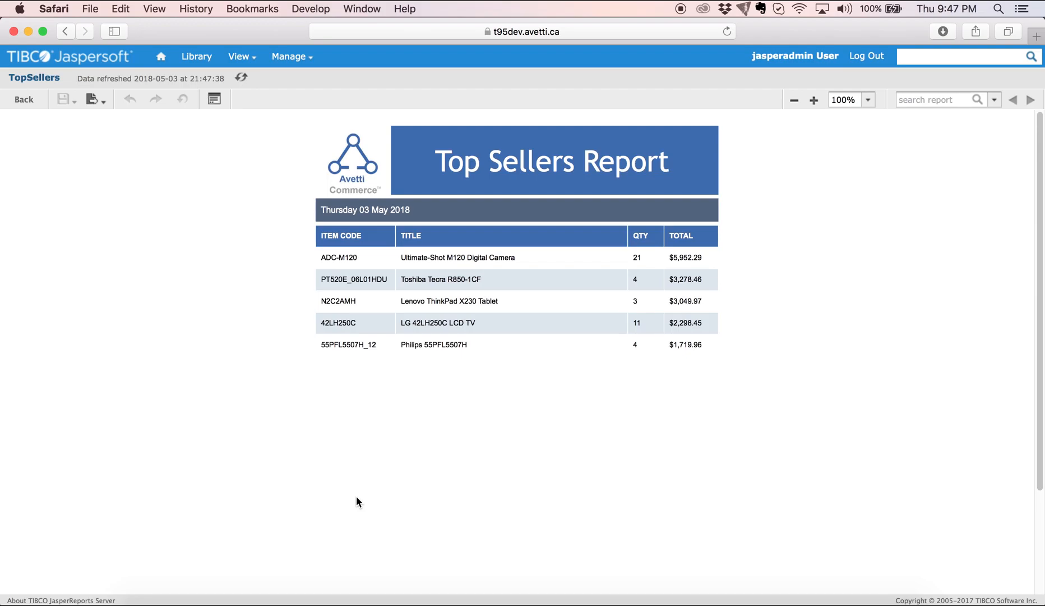
Export the 2017 TopSellers report results to PDF.
{"action": "left_click", "coordinate": [94, 99]}
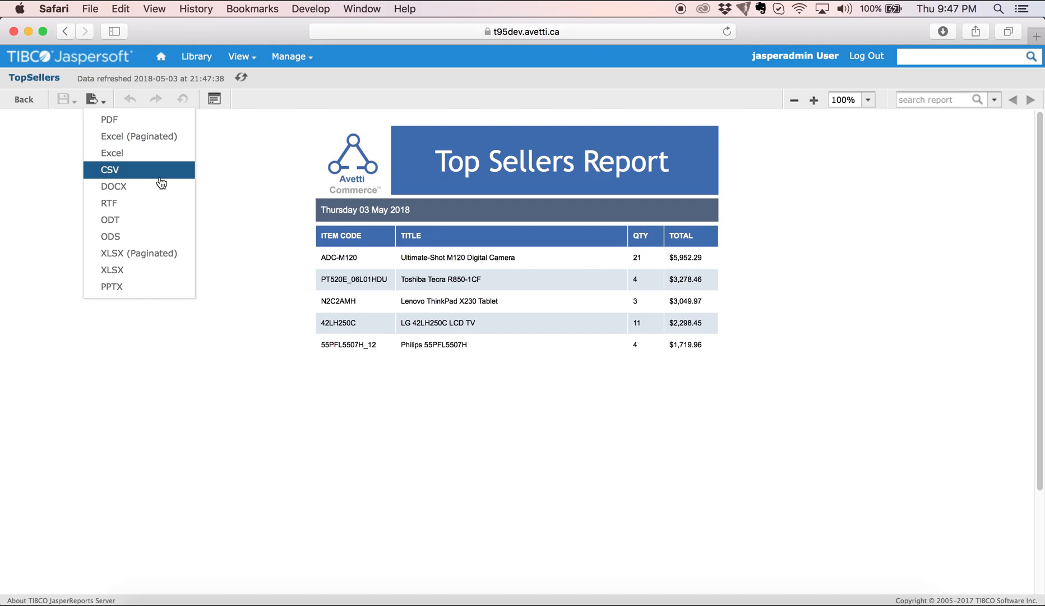
{"action": "left_click", "coordinate": [147, 120]}
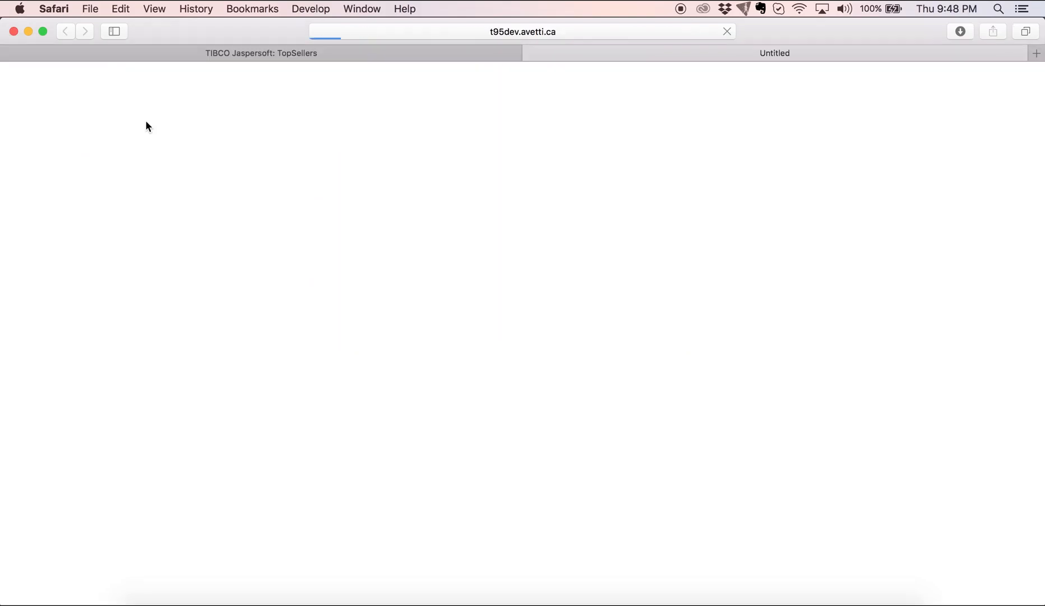